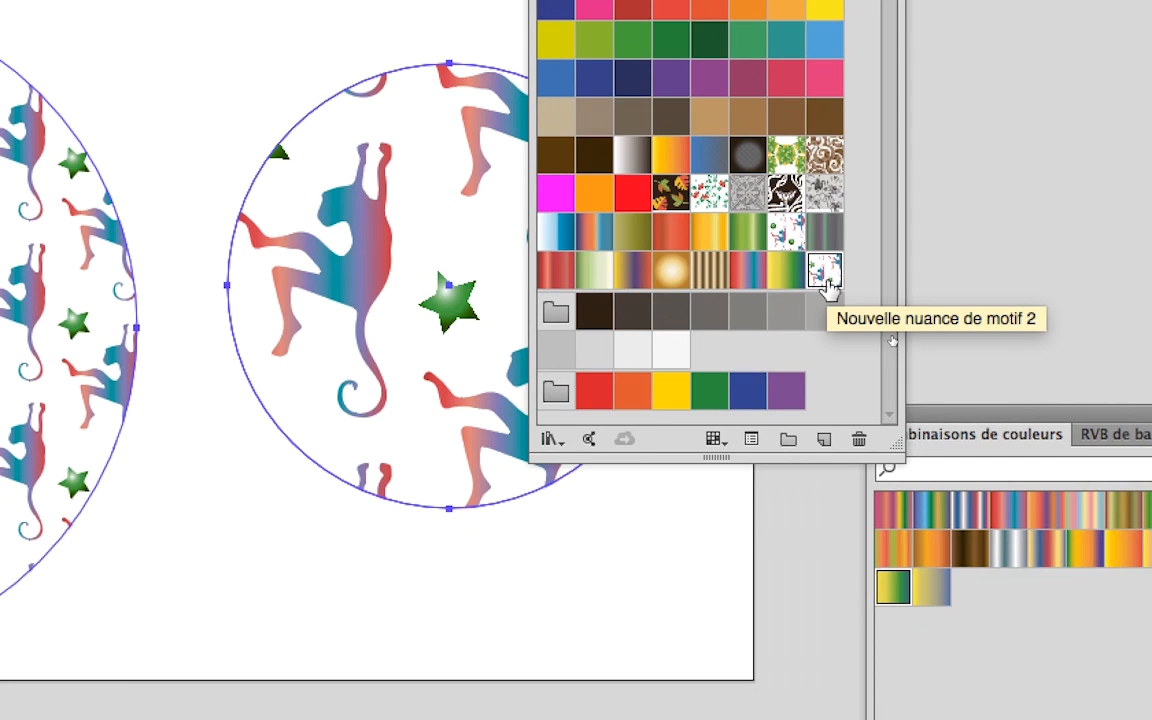
# Step: Try reapplying the "Nouvelle nuance de motif 2" pattern swatch to both circles, and undo the fill change
pyautogui.click(826, 285)
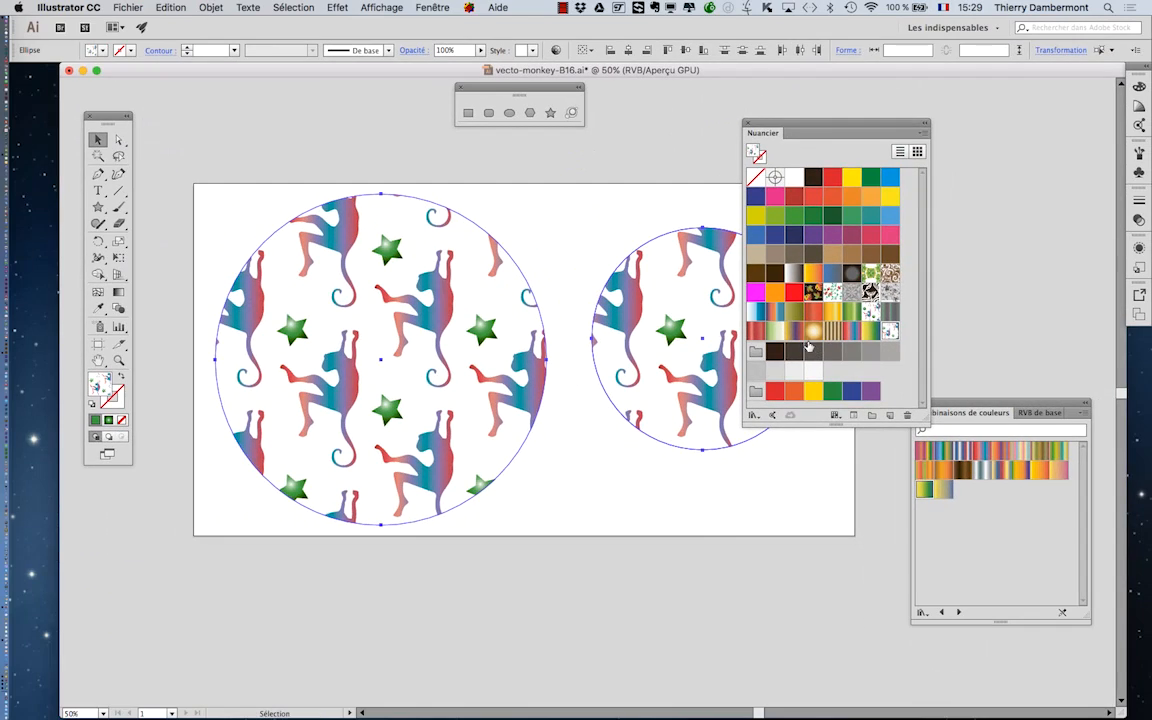
pyautogui.moveTo(823, 120); pyautogui.dragTo(995, 122)
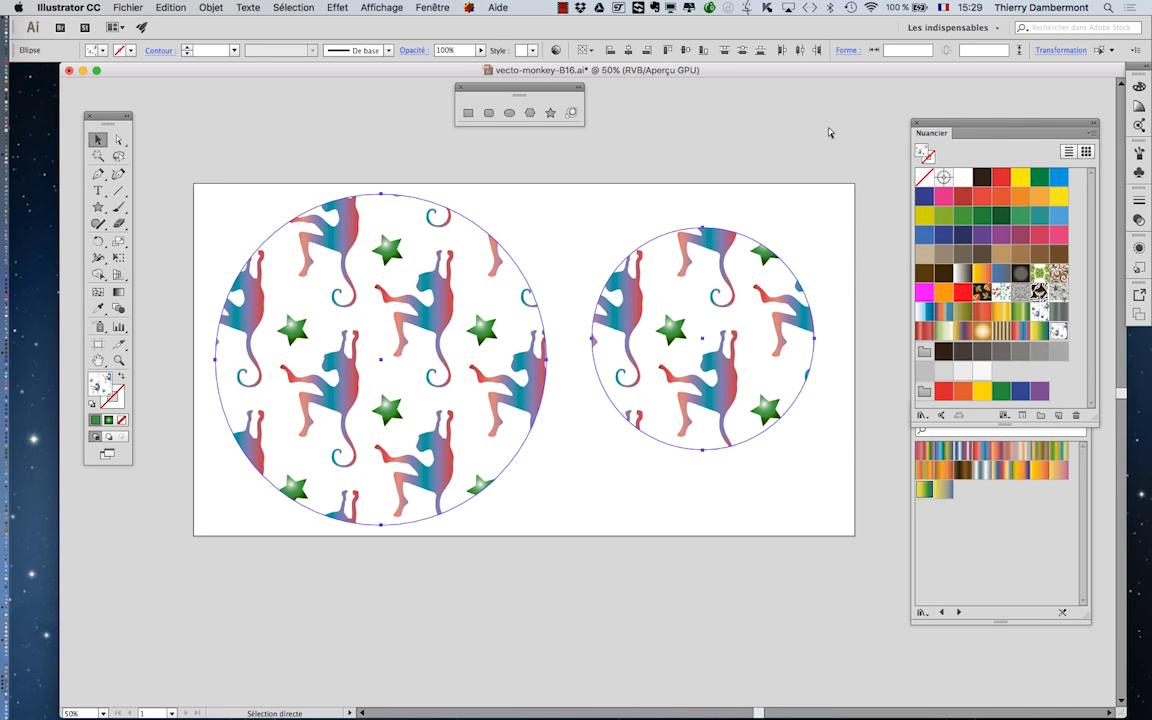
pyautogui.press('super+z')
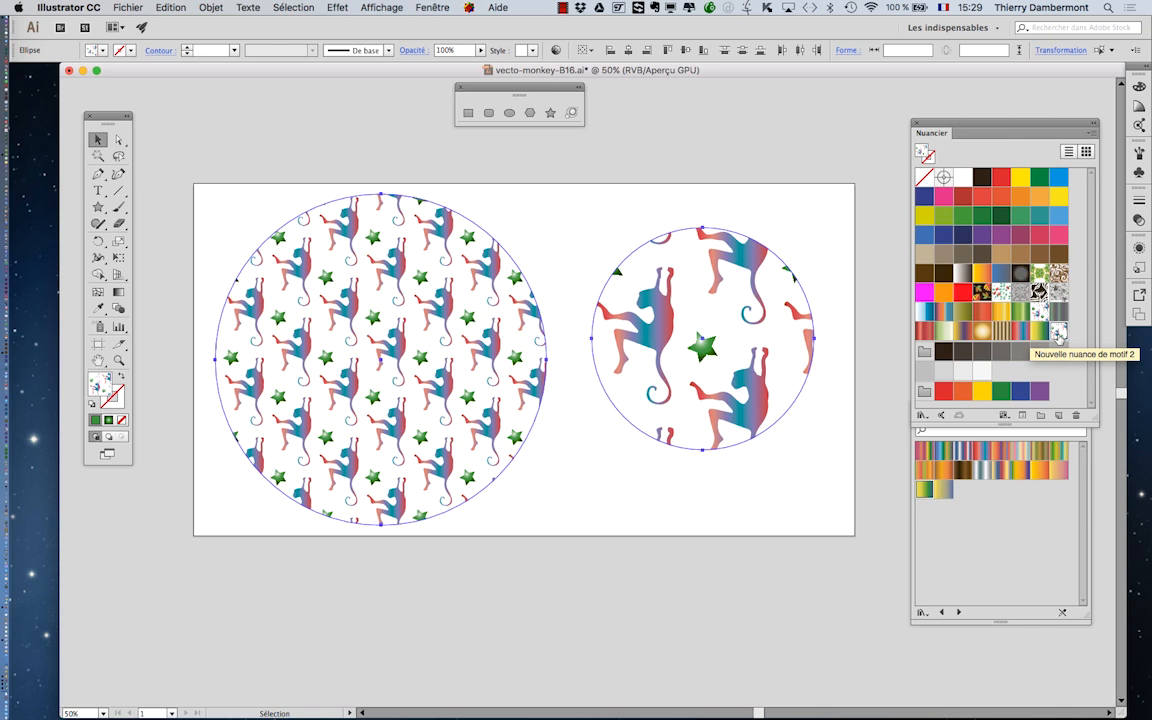
pyautogui.click(1058, 335)
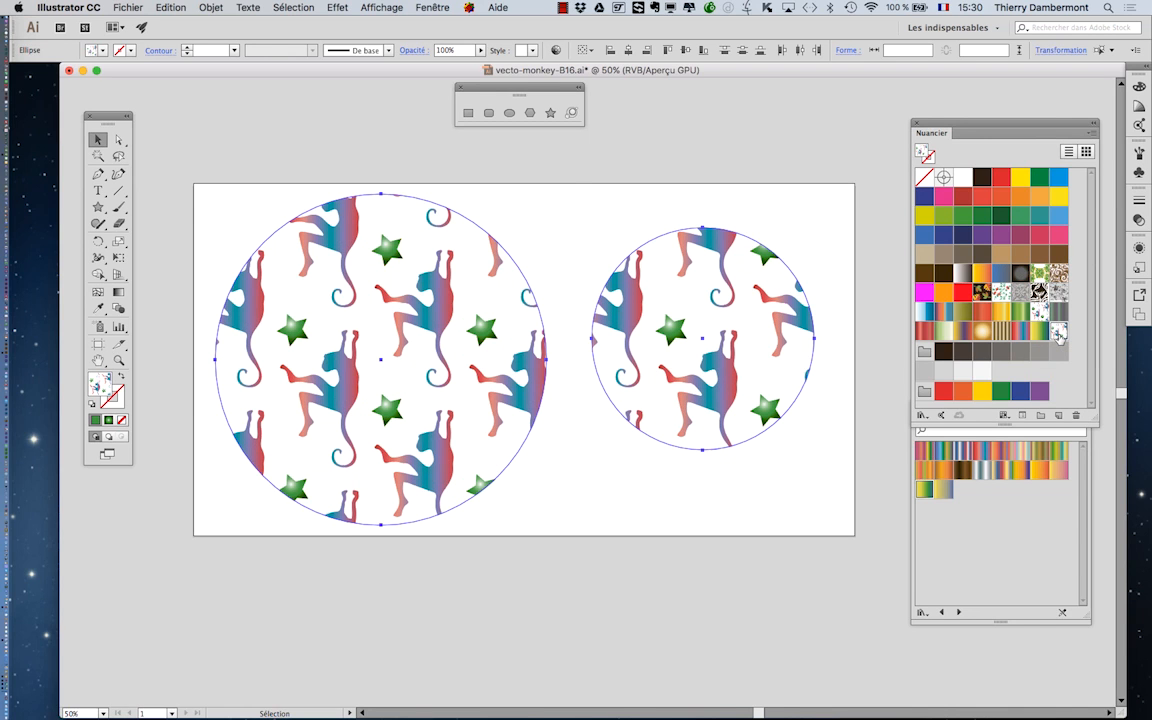
pyautogui.press('super+z')
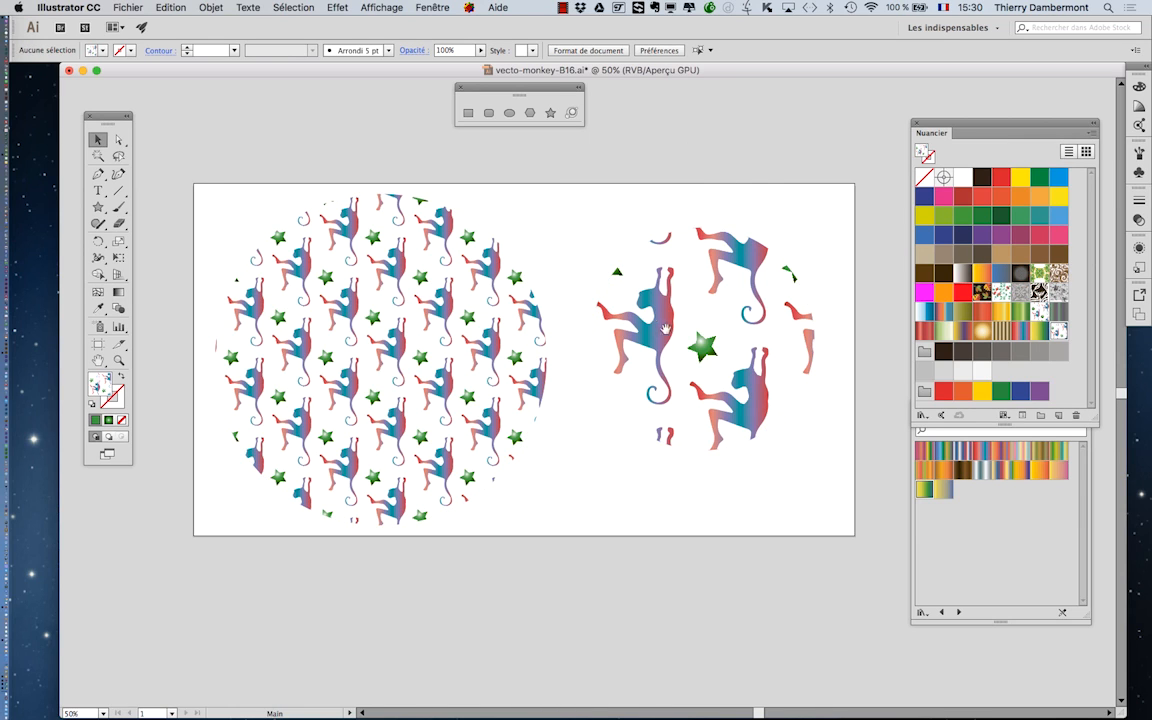
# Step: Place the Nuancier panel beside the artboard and enlarge it so all swatches fit
pyautogui.hscroll(5, 665, 328)
pyautogui.scroll(-1, 665, 328)
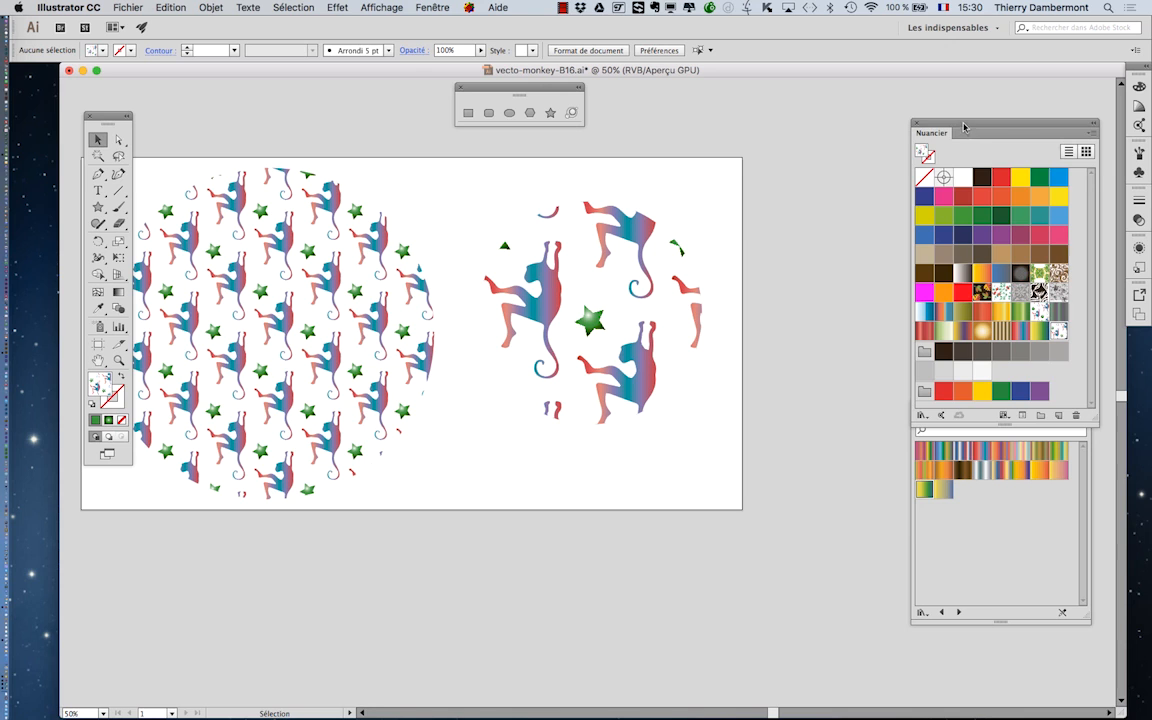
pyautogui.moveTo(963, 126); pyautogui.dragTo(826, 96)
pyautogui.moveTo(957, 388); pyautogui.dragTo(1050, 421)
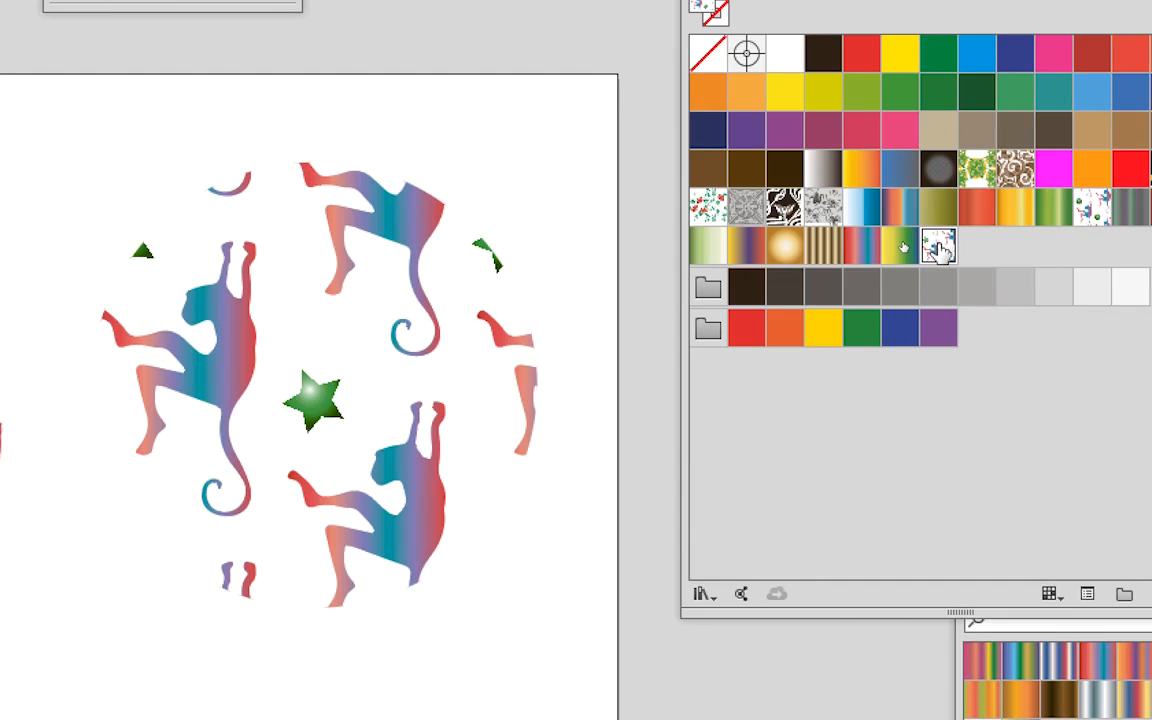
# Step: Duplicate the "Nouvelle nuance de motif 2" swatch and open the copy for pattern editing
pyautogui.moveTo(786, 240); pyautogui.dragTo(985, 489)
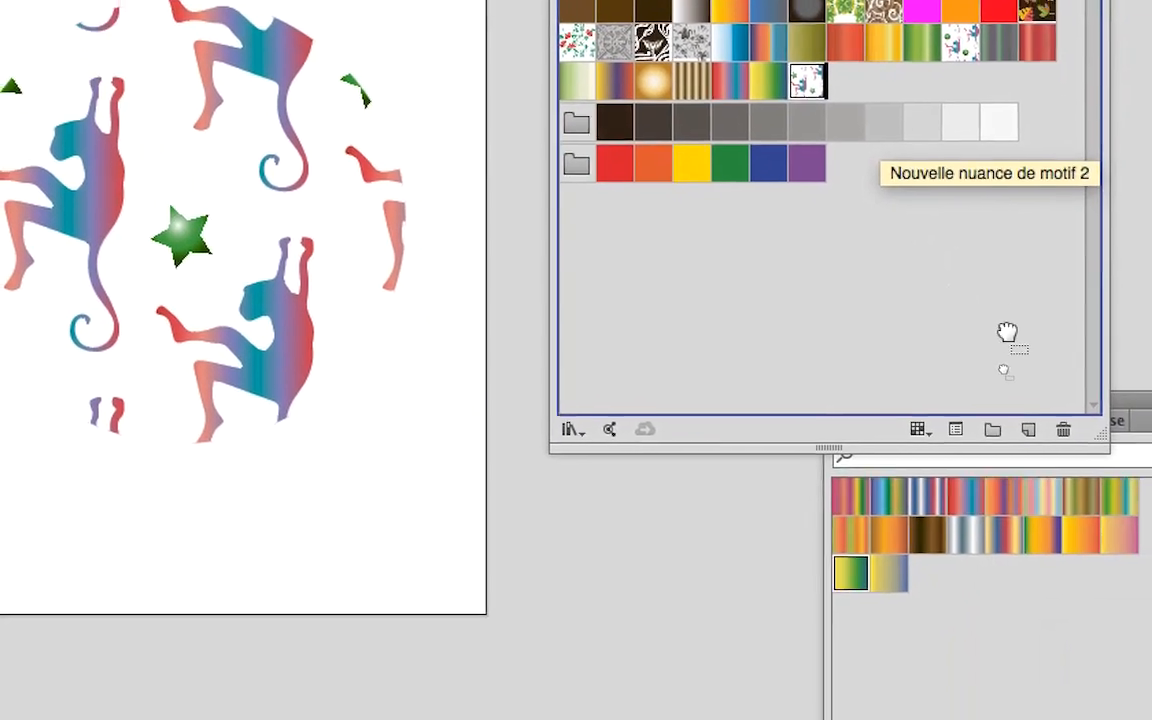
pyautogui.moveTo(1007, 333); pyautogui.dragTo(1031, 428)
pyautogui.moveTo(1016, 370); pyautogui.dragTo(1017, 368)
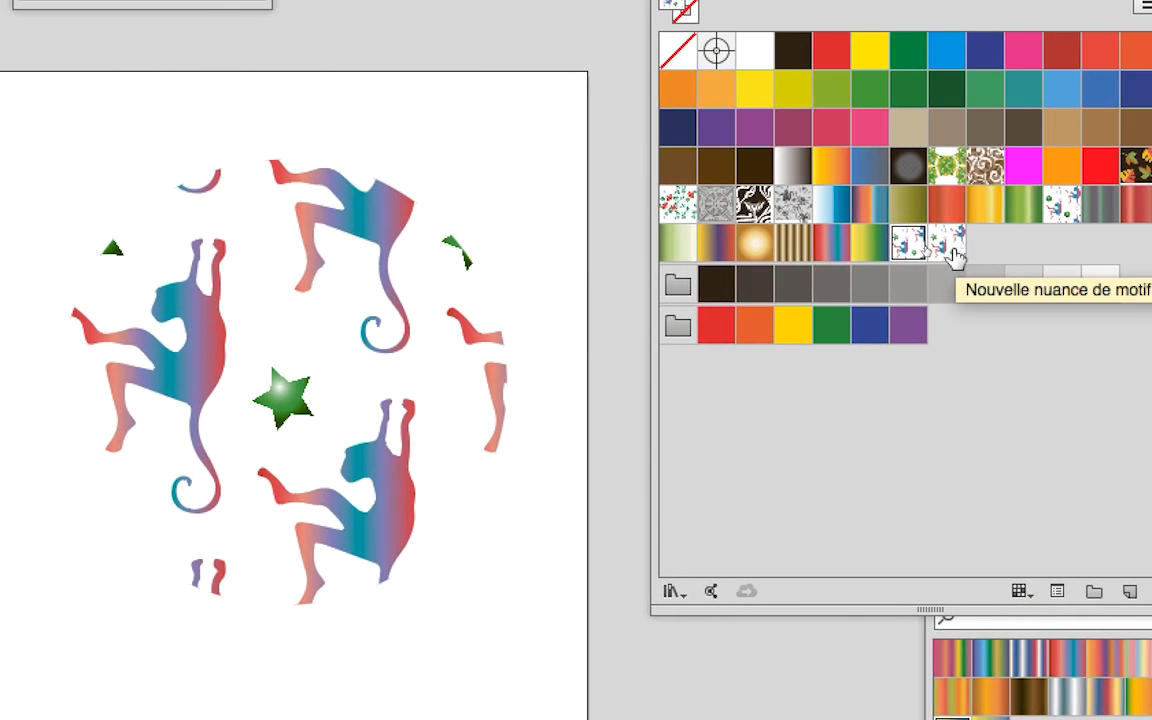
pyautogui.click(955, 255)
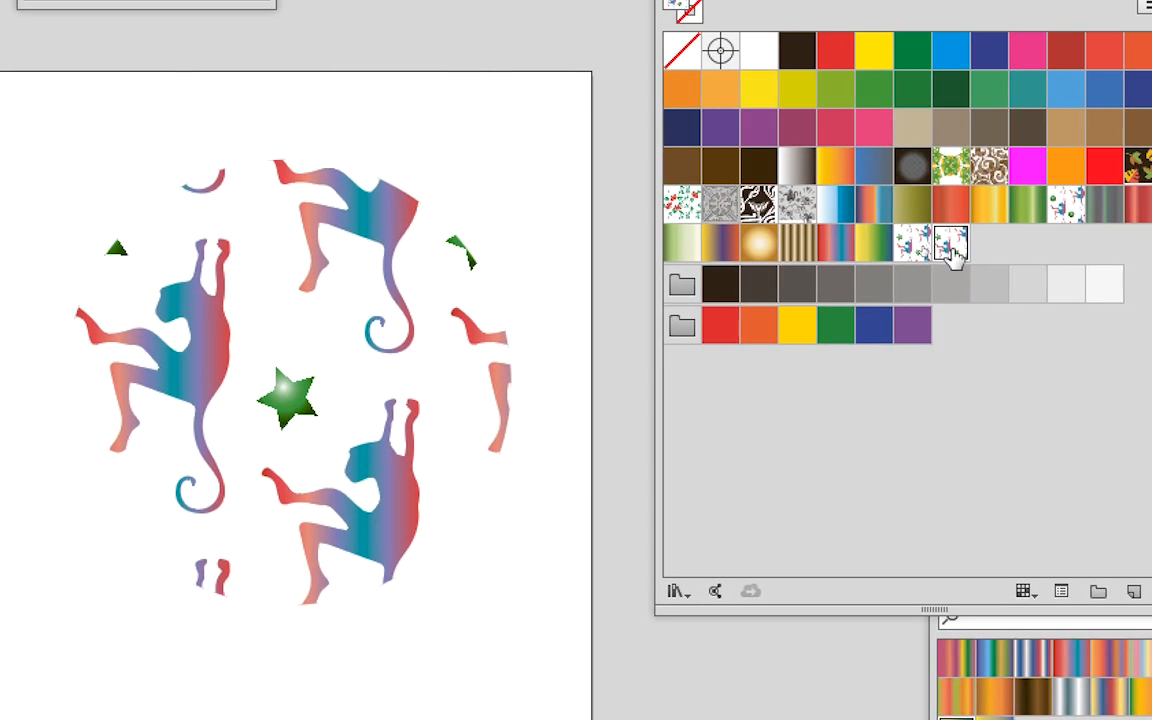
pyautogui.doubleClick(955, 255)
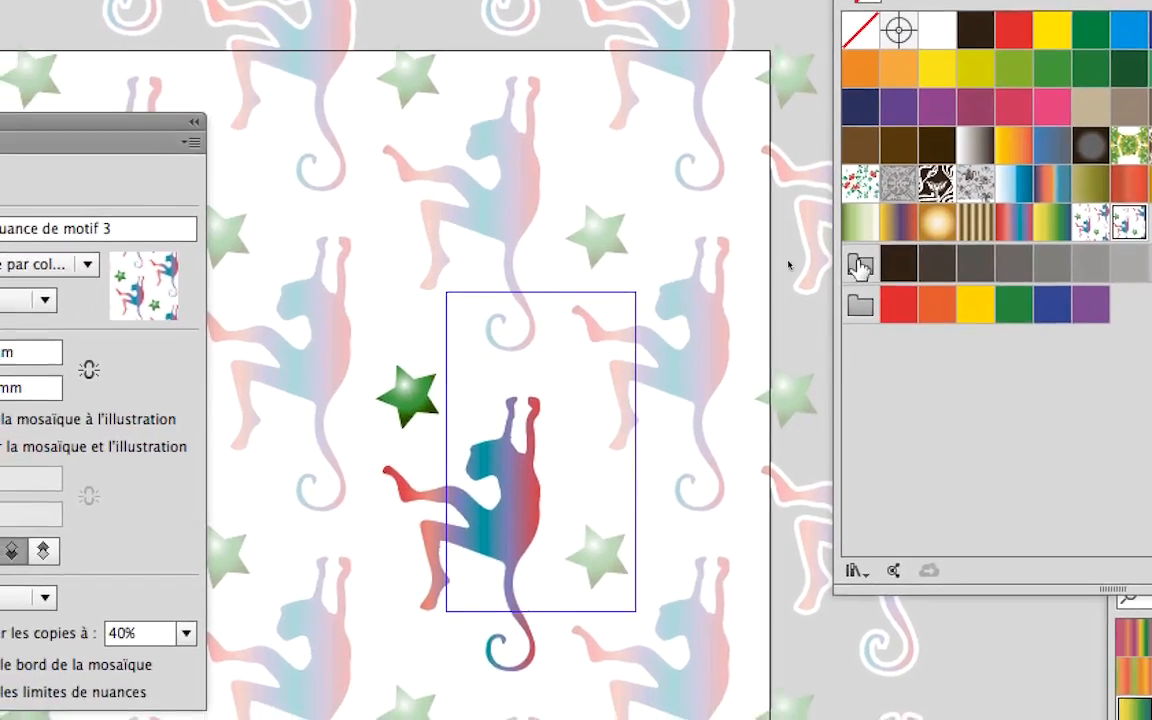
# Step: Enlarge the green star in the pattern to about 60 × 61 mm and move the Options de motif and Nuancier panels off the artwork
pyautogui.scroll(2, 657, 291)
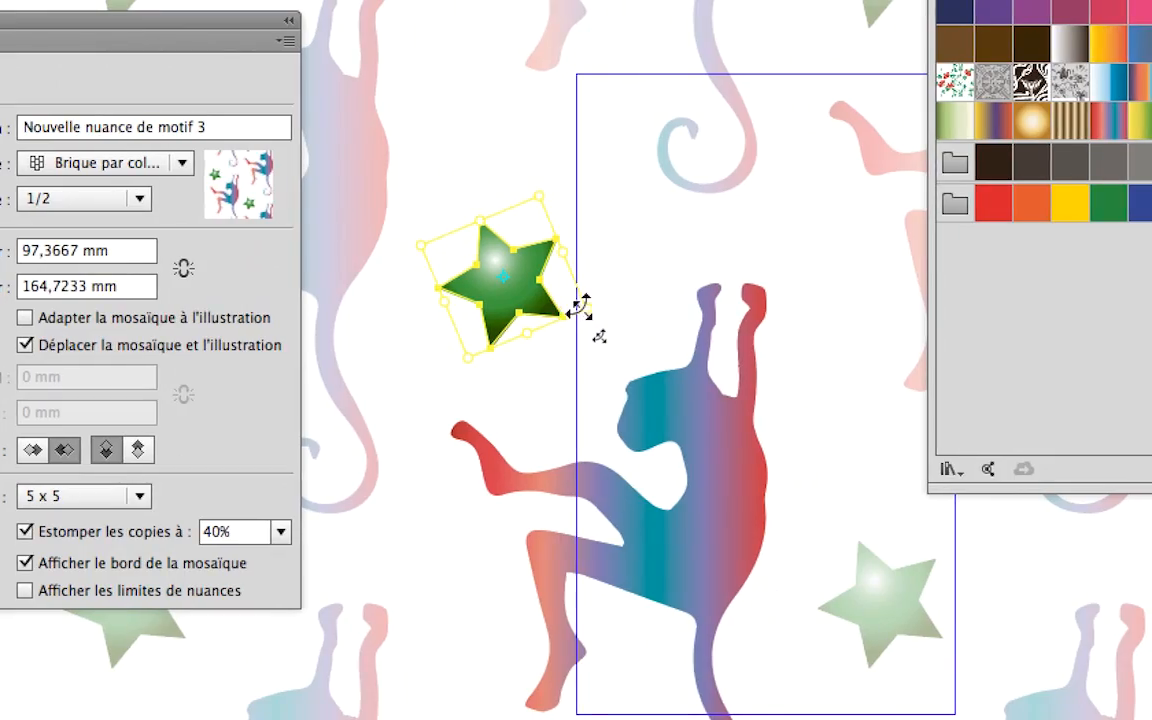
pyautogui.moveTo(580, 305); pyautogui.dragTo(602, 319)
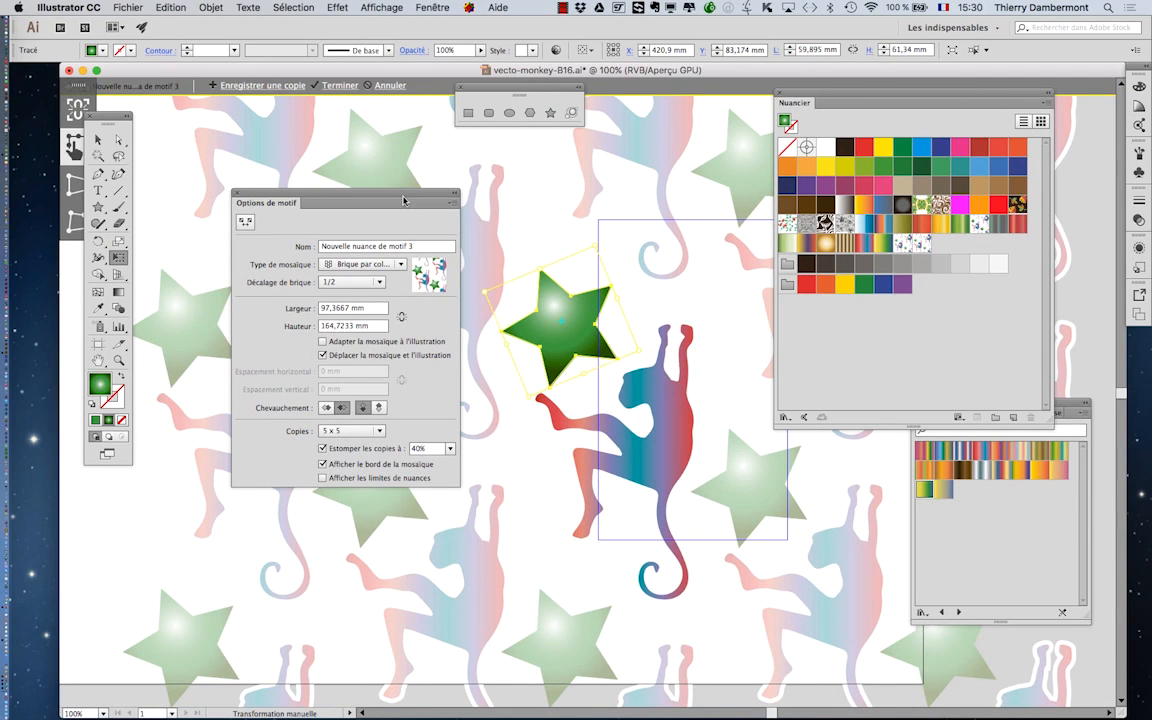
pyautogui.moveTo(403, 201); pyautogui.dragTo(331, 181)
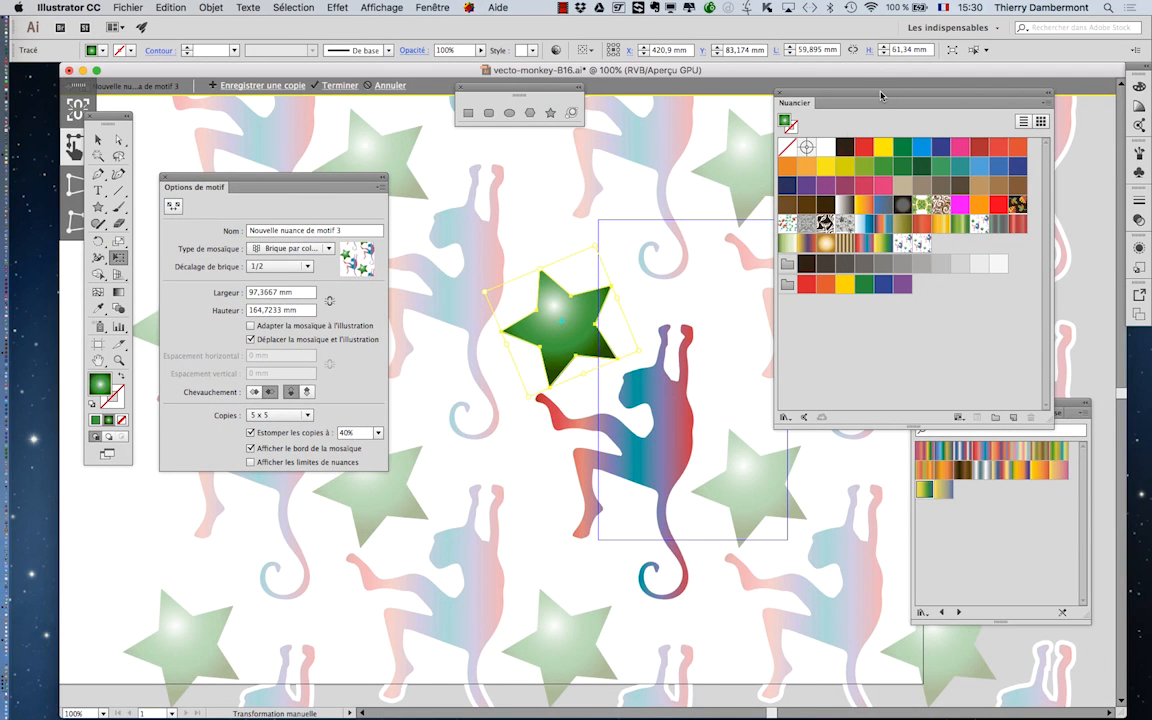
pyautogui.moveTo(881, 95); pyautogui.dragTo(937, 87)
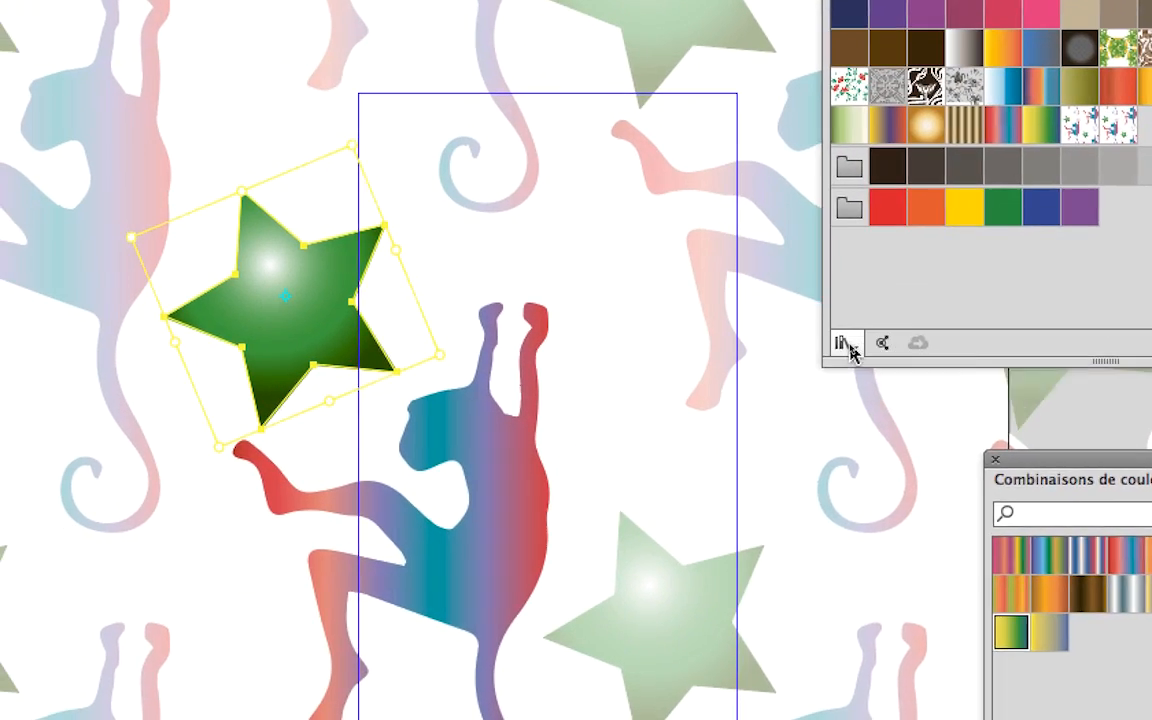
# Step: Load the Héritage décoratif library from the decorative pattern swatches and place its panel near the star
pyautogui.click(841, 345)
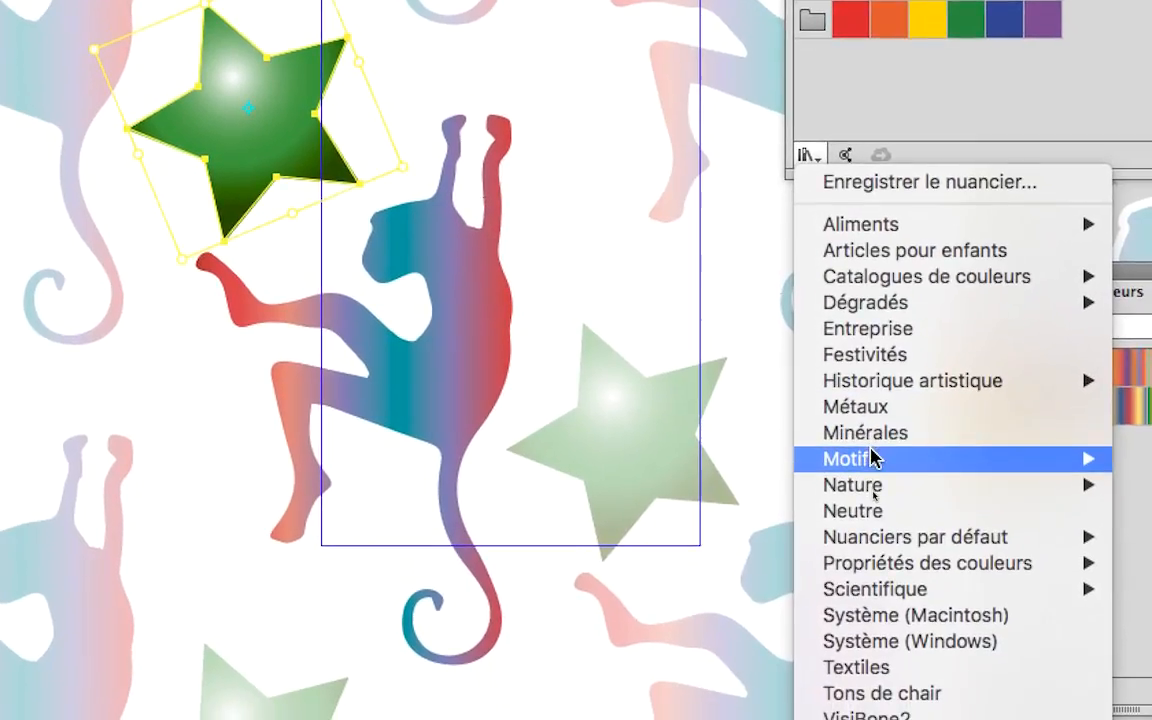
pyautogui.moveTo(920, 464)
pyautogui.moveTo(1022, 466)
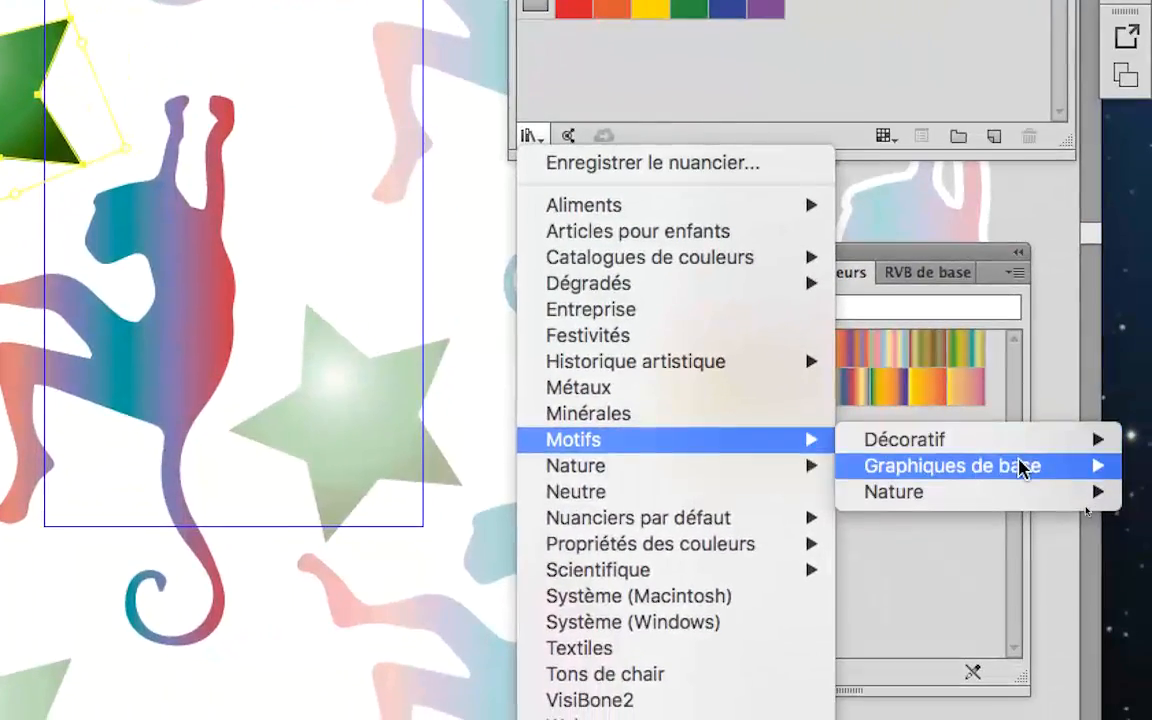
pyautogui.moveTo(1025, 440)
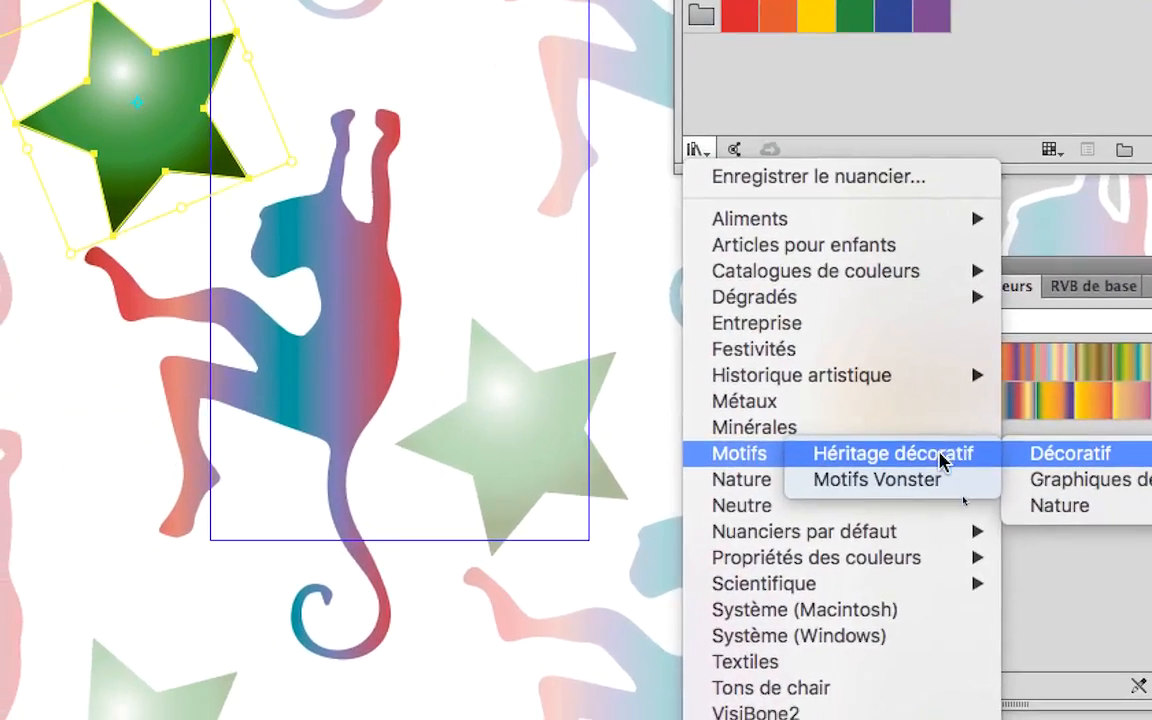
pyautogui.click(940, 458)
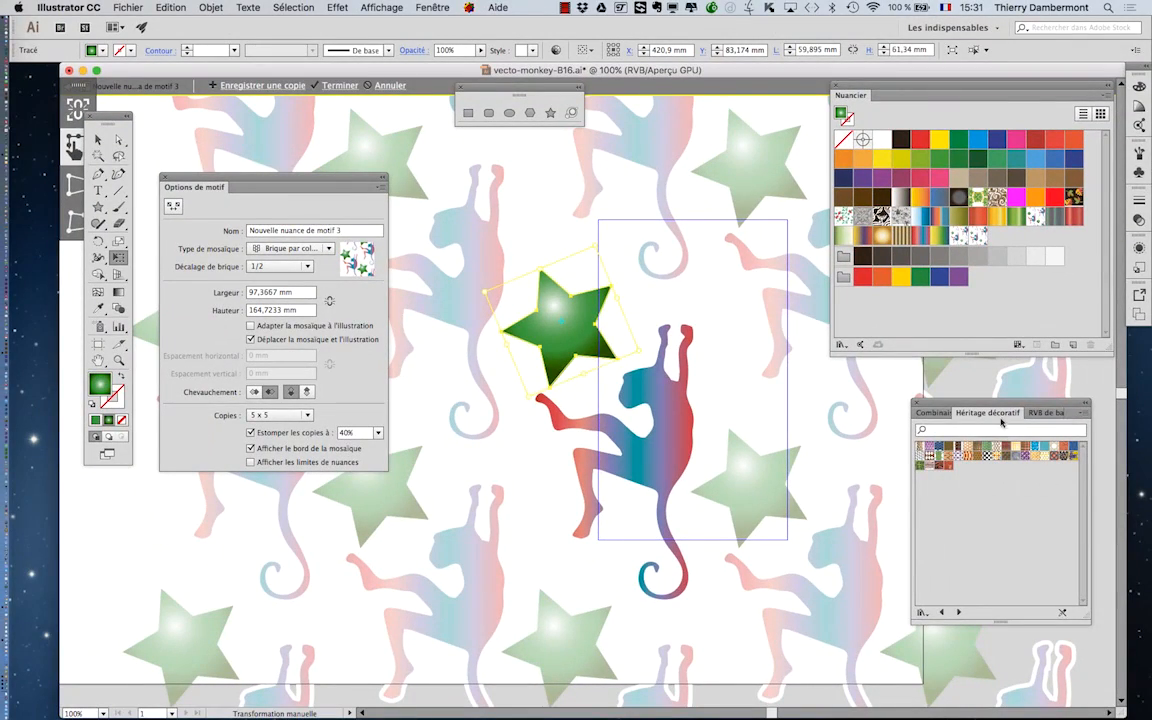
pyautogui.moveTo(1038, 407); pyautogui.dragTo(336, 127)
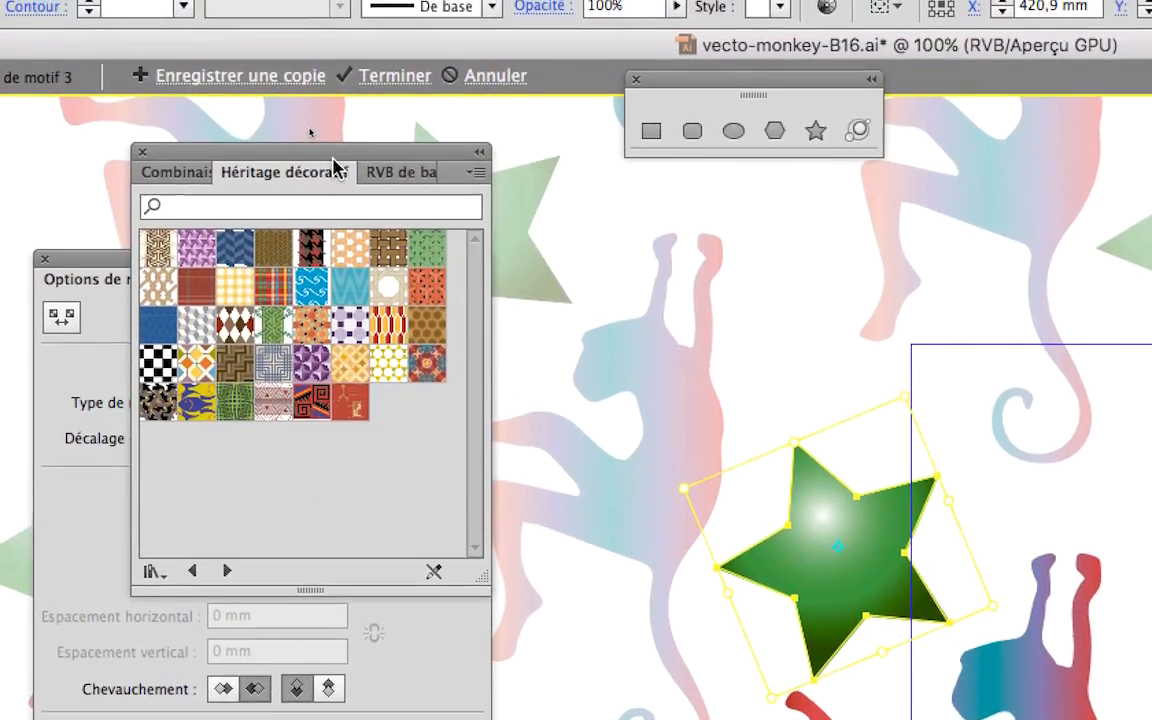
pyautogui.moveTo(335, 170); pyautogui.dragTo(1151, 307)
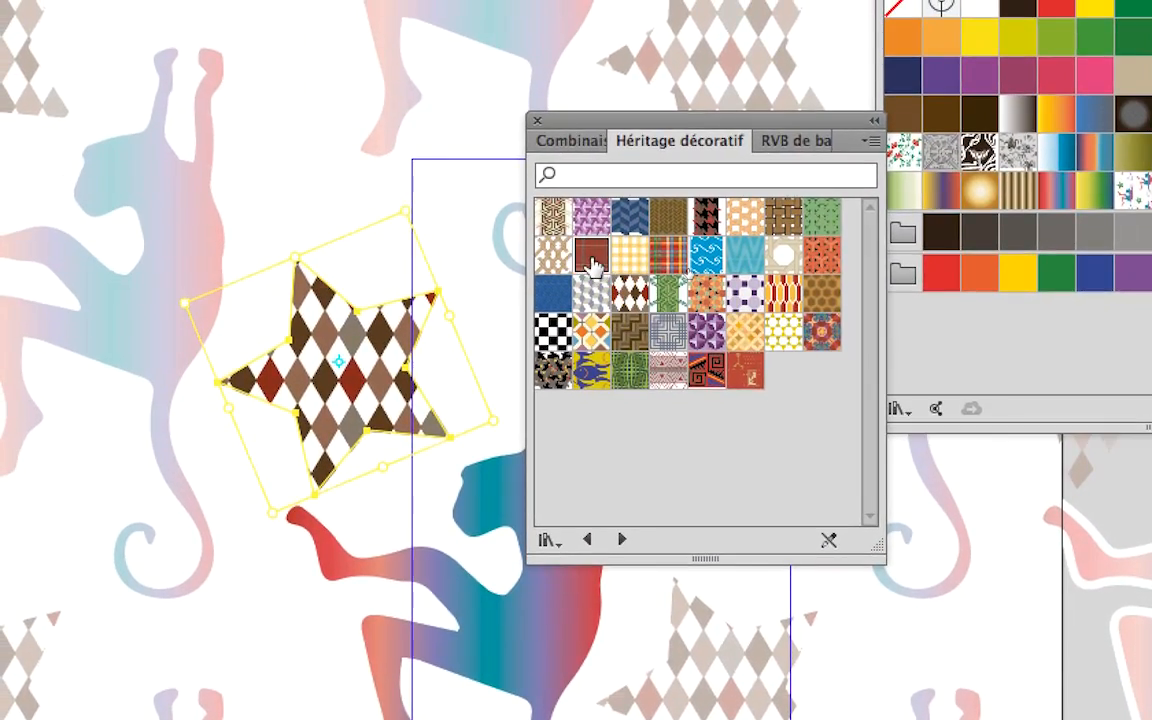
# Step: Test several Héritage décoratif patterns on the star, finish with the black-and-white checkerboard fill, and reposition the library panel
pyautogui.click(583, 238)
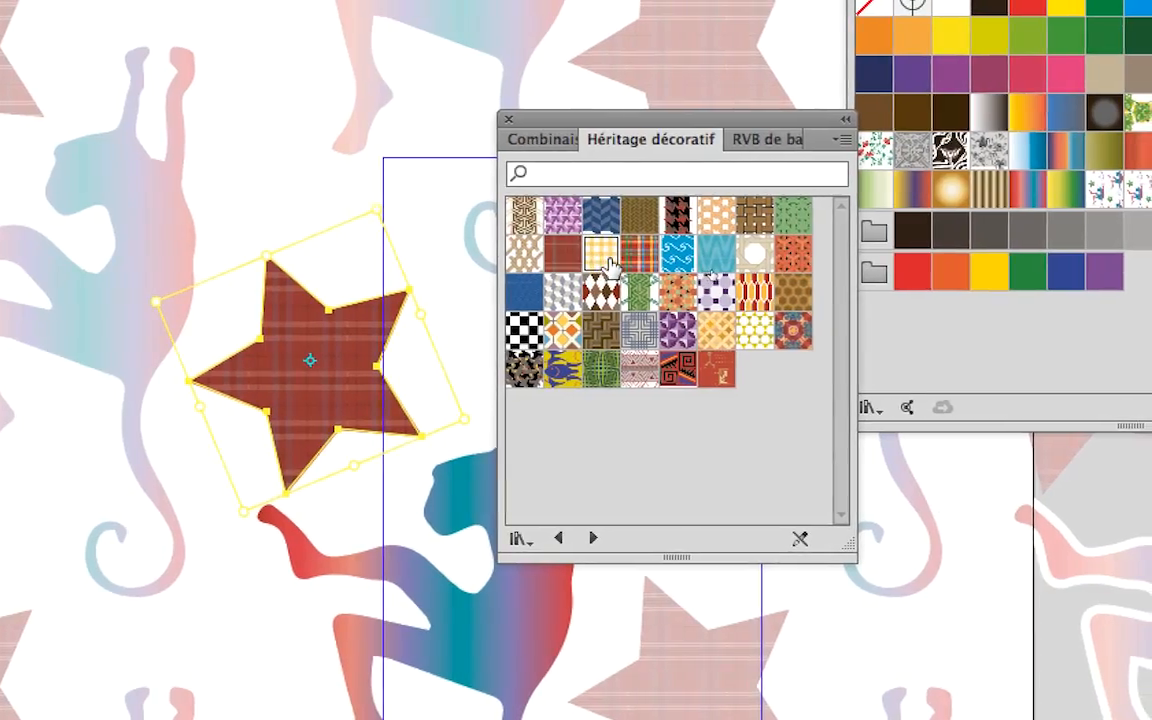
pyautogui.click(612, 252)
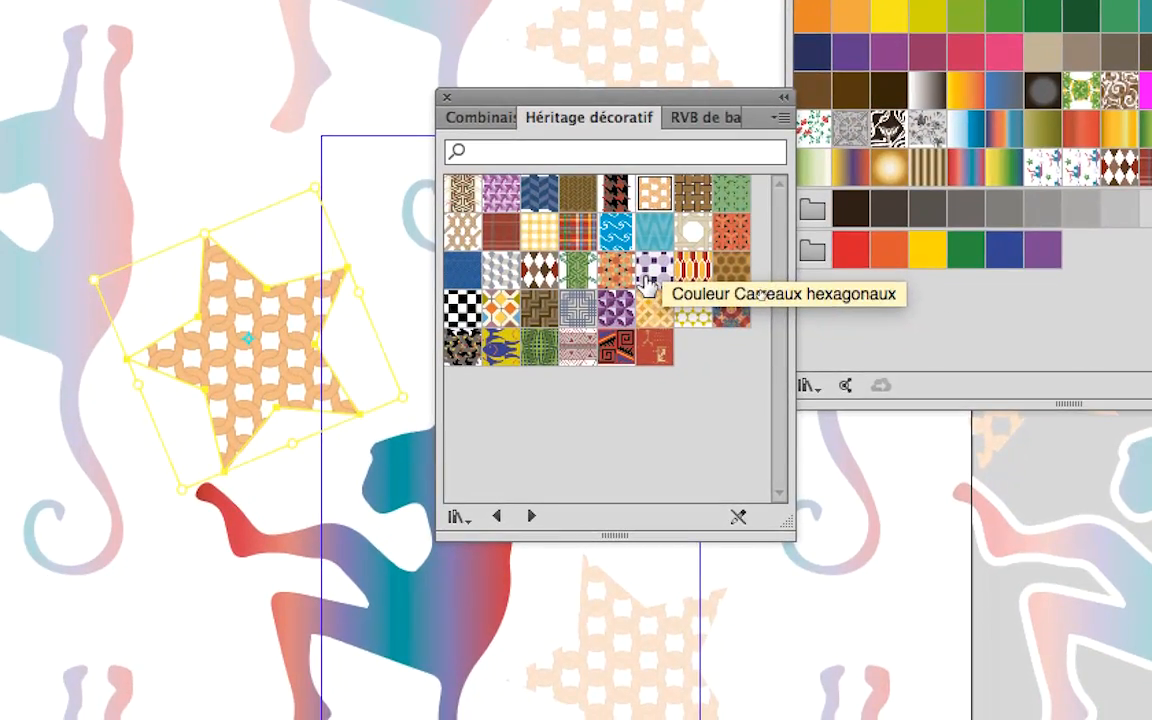
pyautogui.click(648, 280)
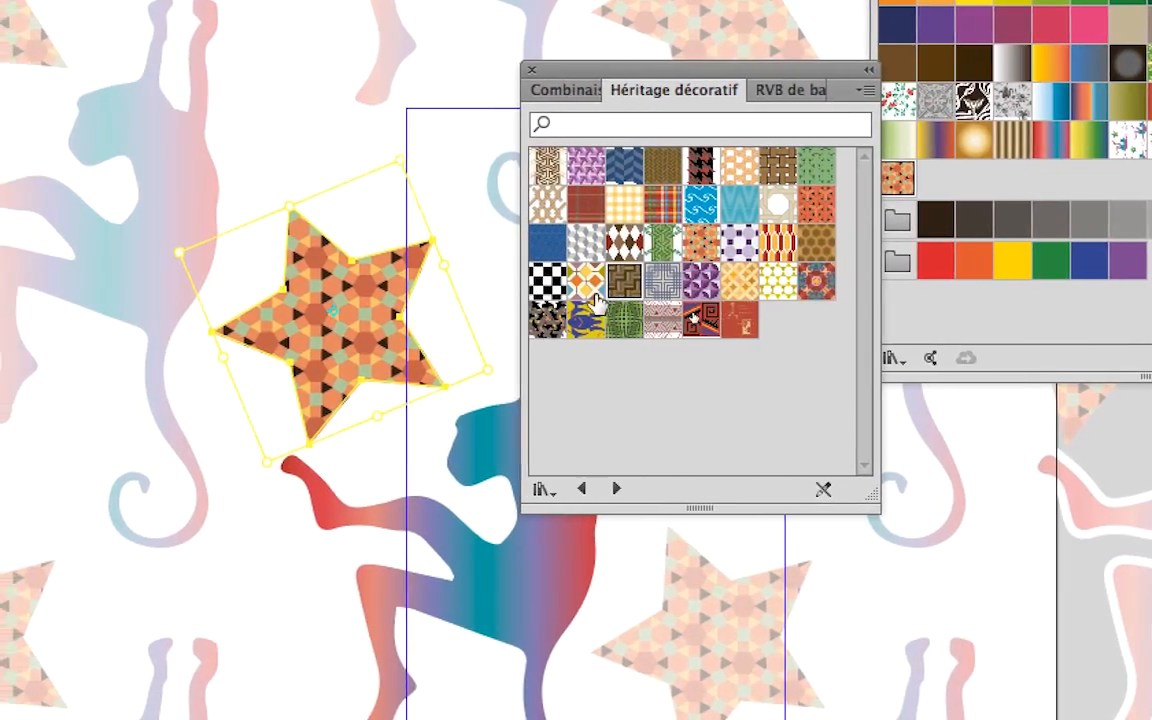
pyautogui.click(558, 308)
pyautogui.click(578, 290)
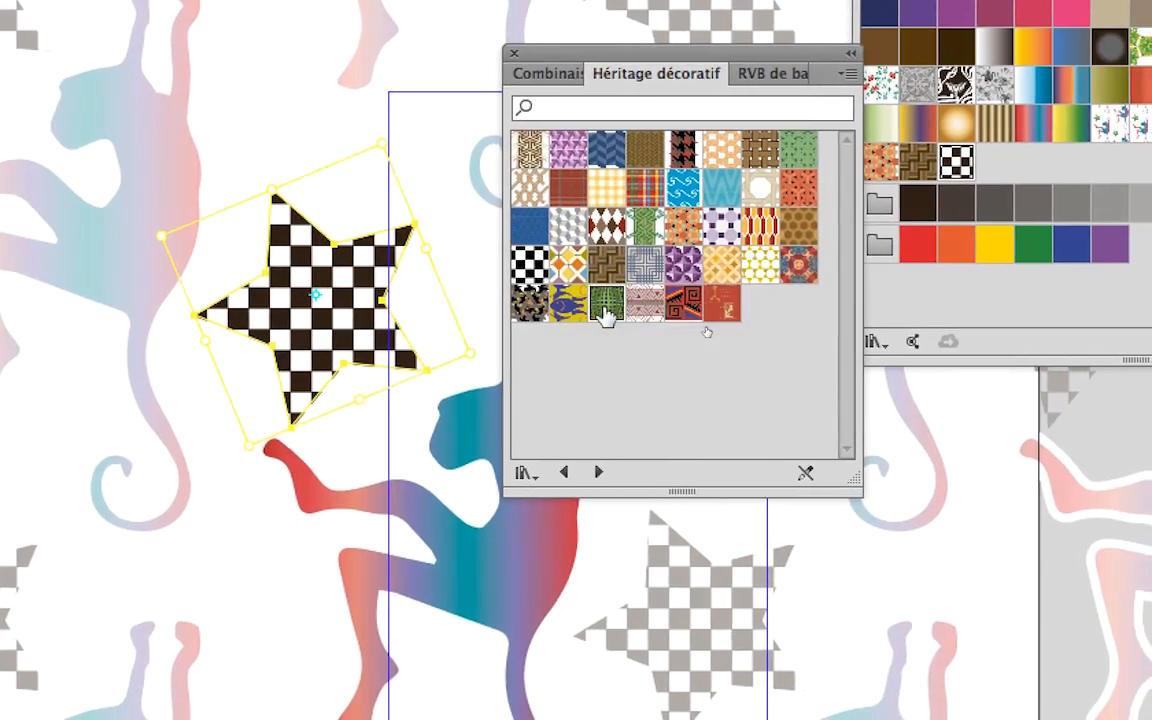
pyautogui.click(625, 306)
pyautogui.click(588, 307)
pyautogui.click(578, 300)
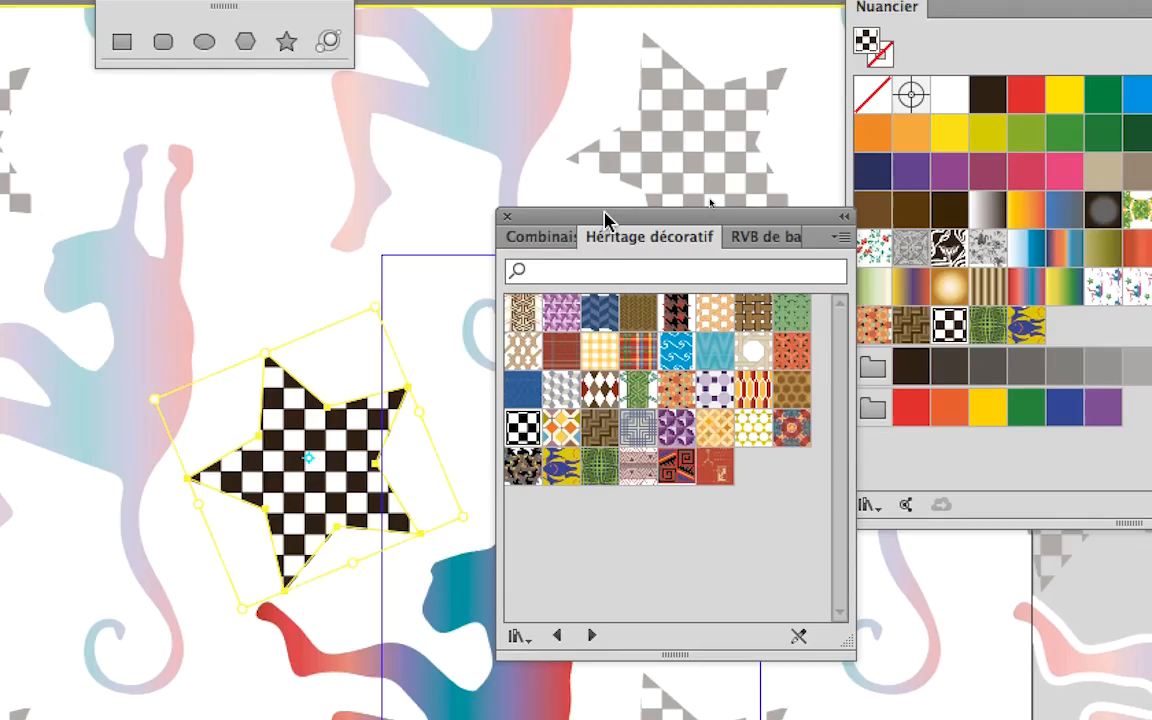
pyautogui.moveTo(613, 198); pyautogui.dragTo(629, 273)
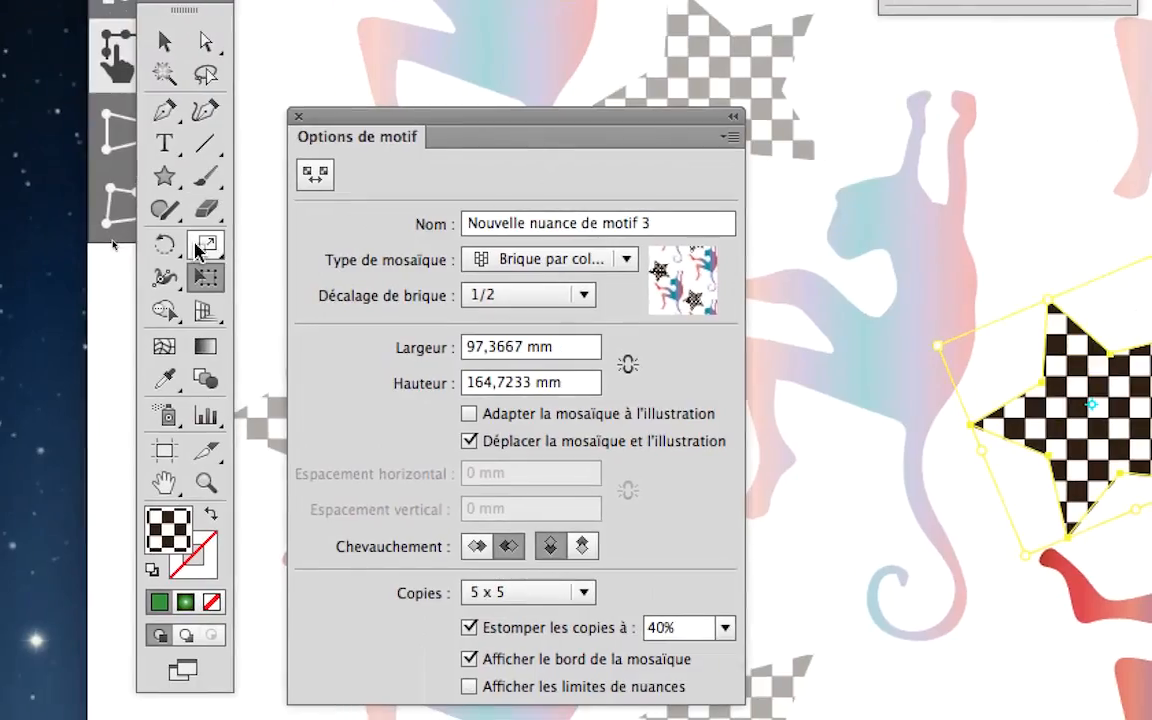
# Step: Start scaling the star uniformly at 50% with preview on, and exclude the object so only its pattern is transformed
pyautogui.doubleClick(148, 303)
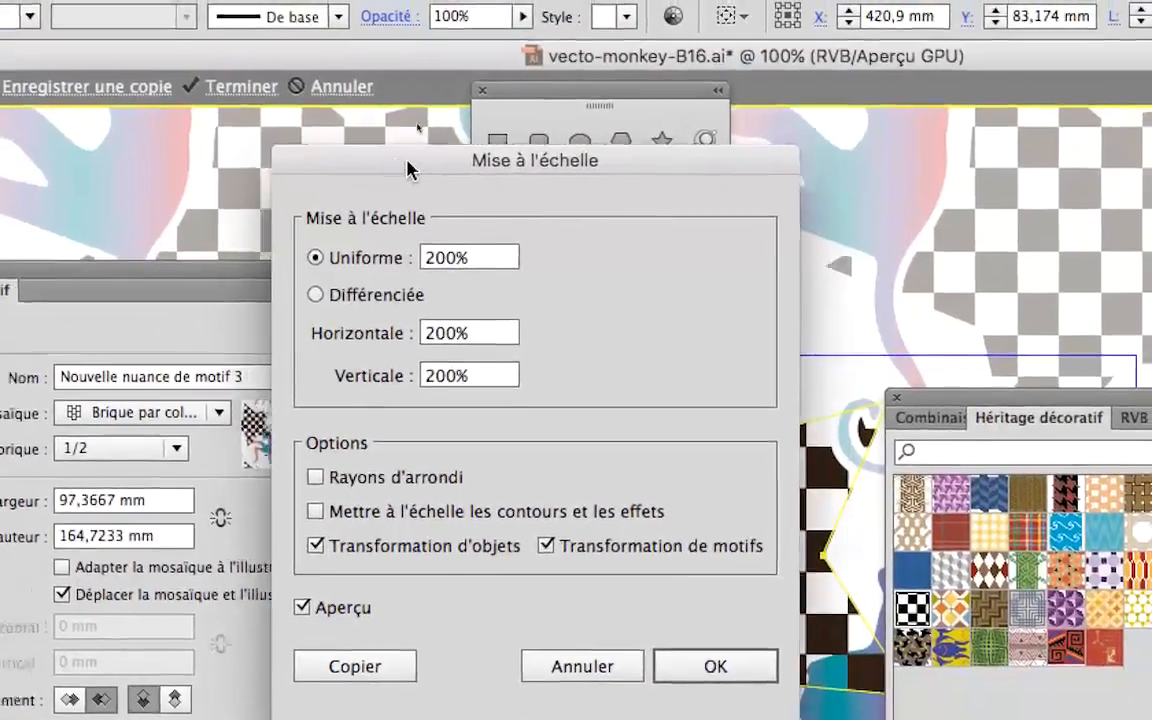
pyautogui.moveTo(386, 128); pyautogui.dragTo(1016, 201)
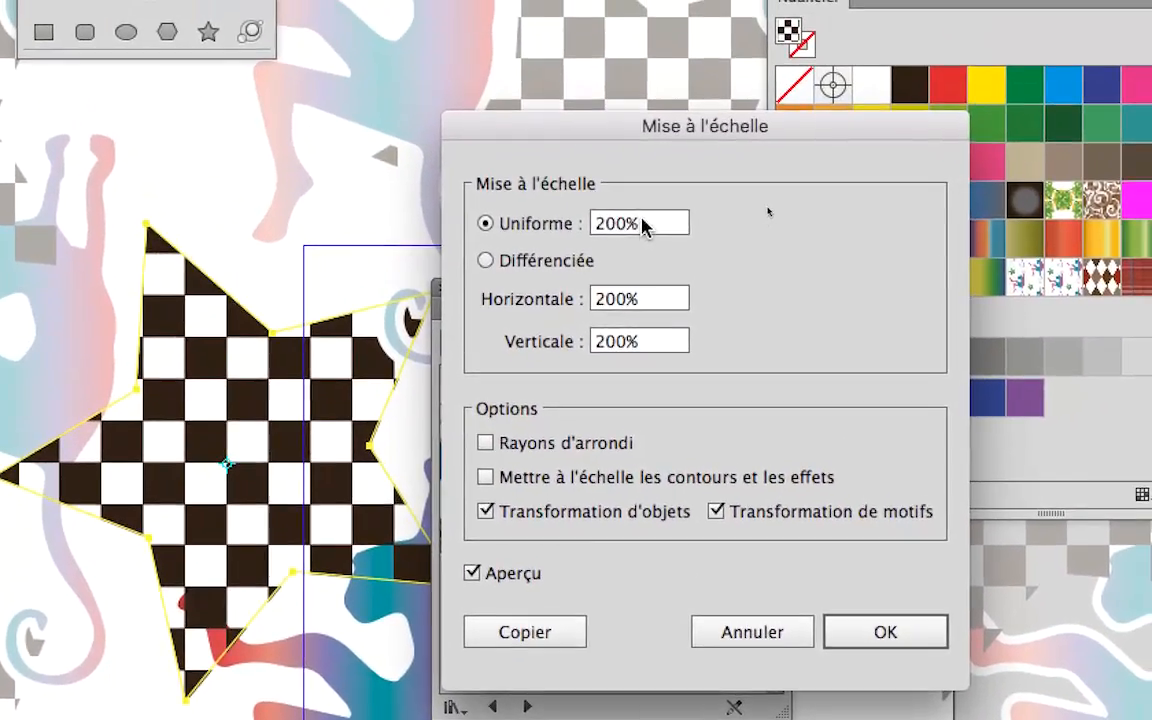
pyautogui.doubleClick(680, 216)
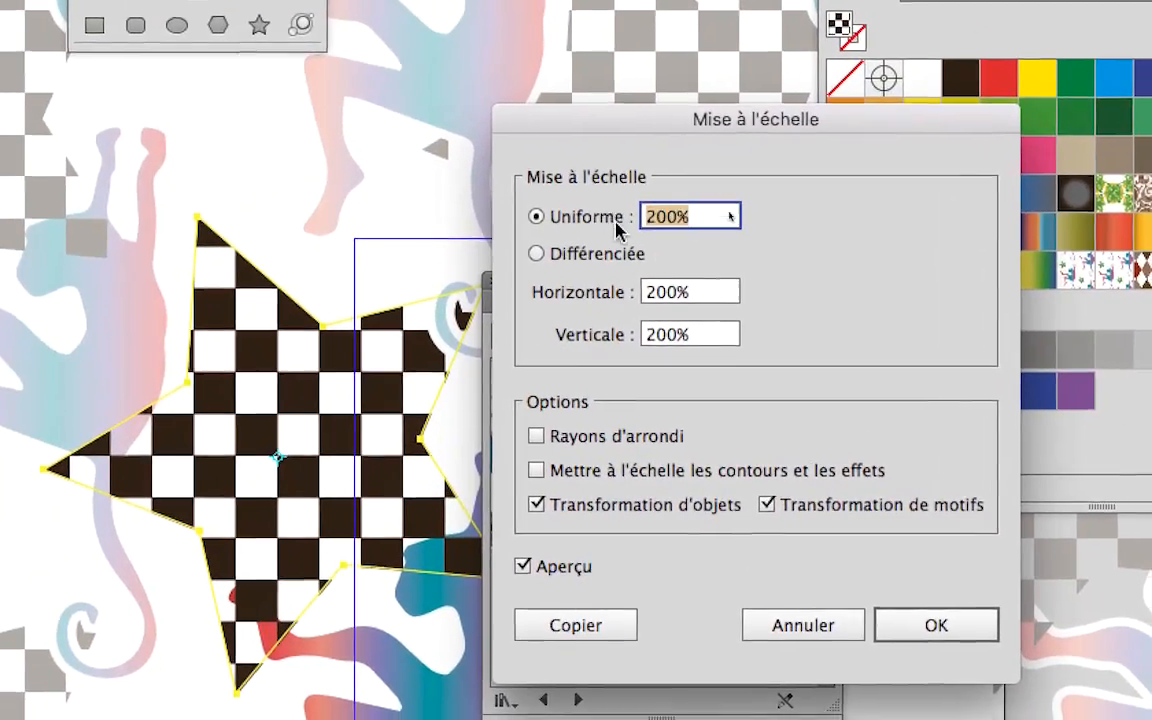
pyautogui.write('5')
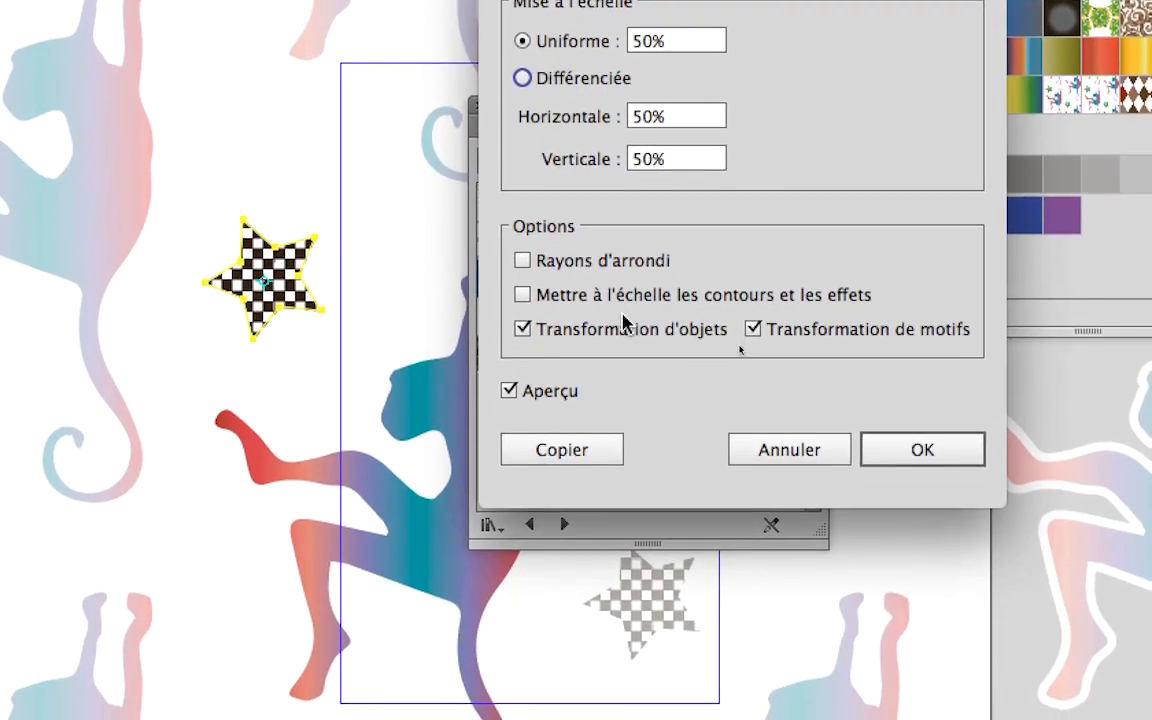
pyautogui.click(625, 498)
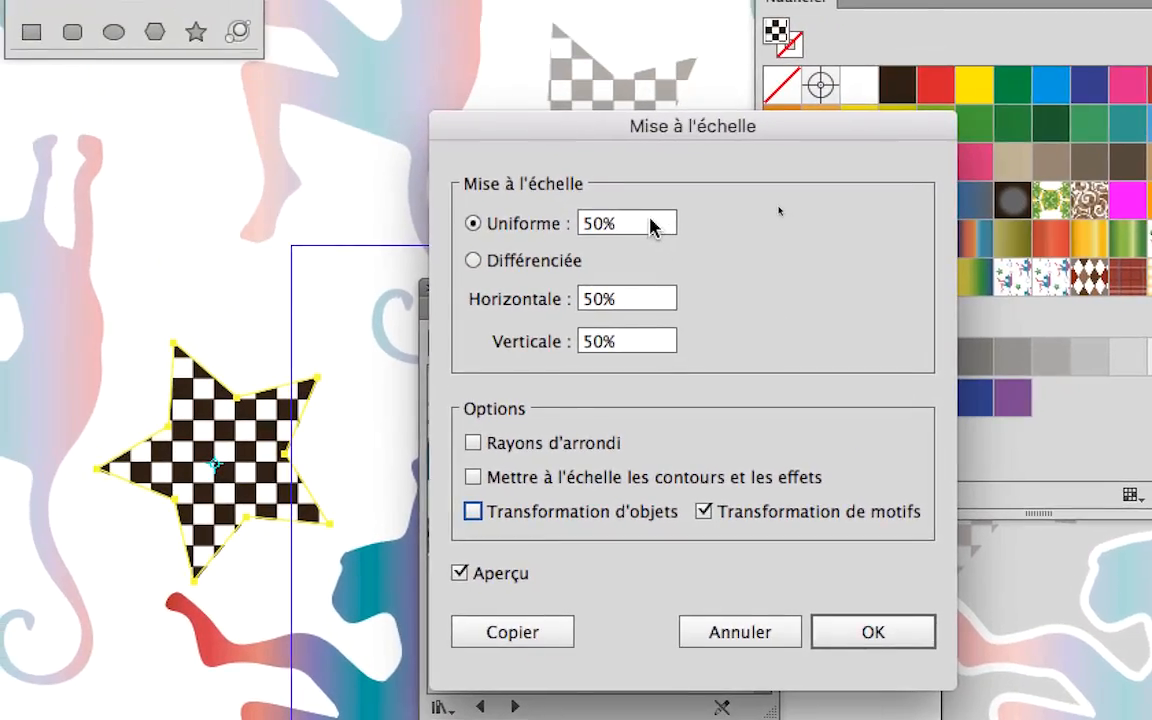
# Step: Try scaling the star at 120% and 200%, comparing object-and-pattern transformation with pattern only, and dismiss the scaling
pyautogui.moveTo(661, 87); pyautogui.dragTo(569, 89)
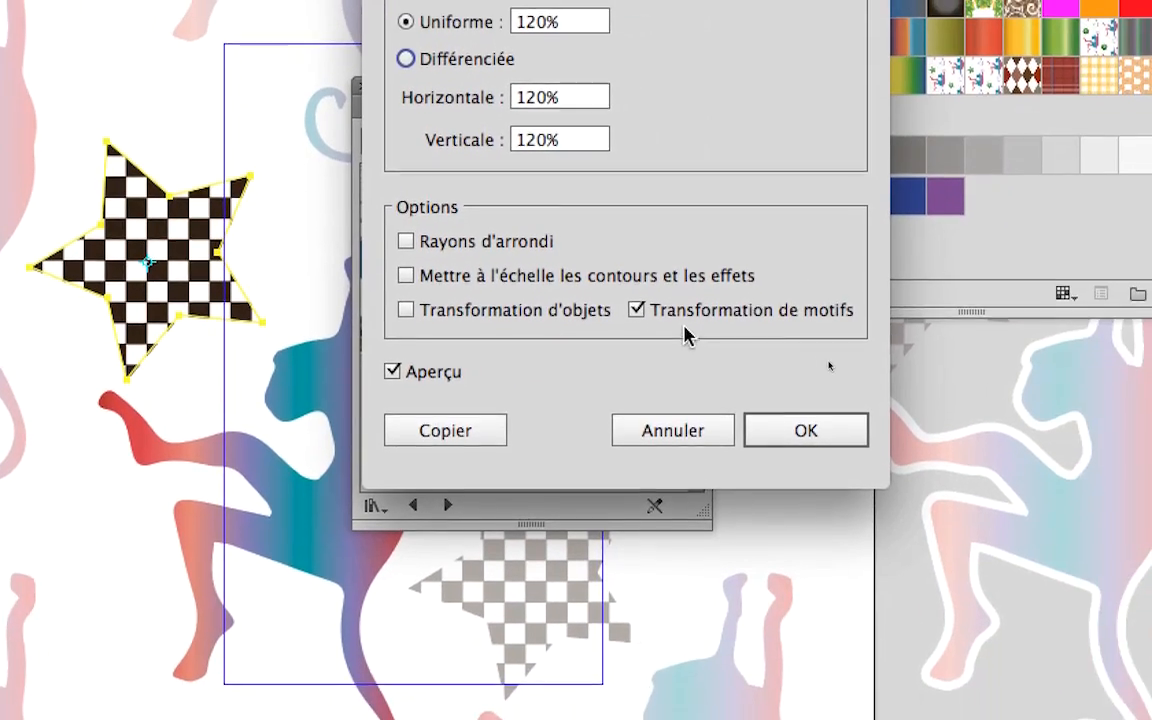
pyautogui.click(636, 310)
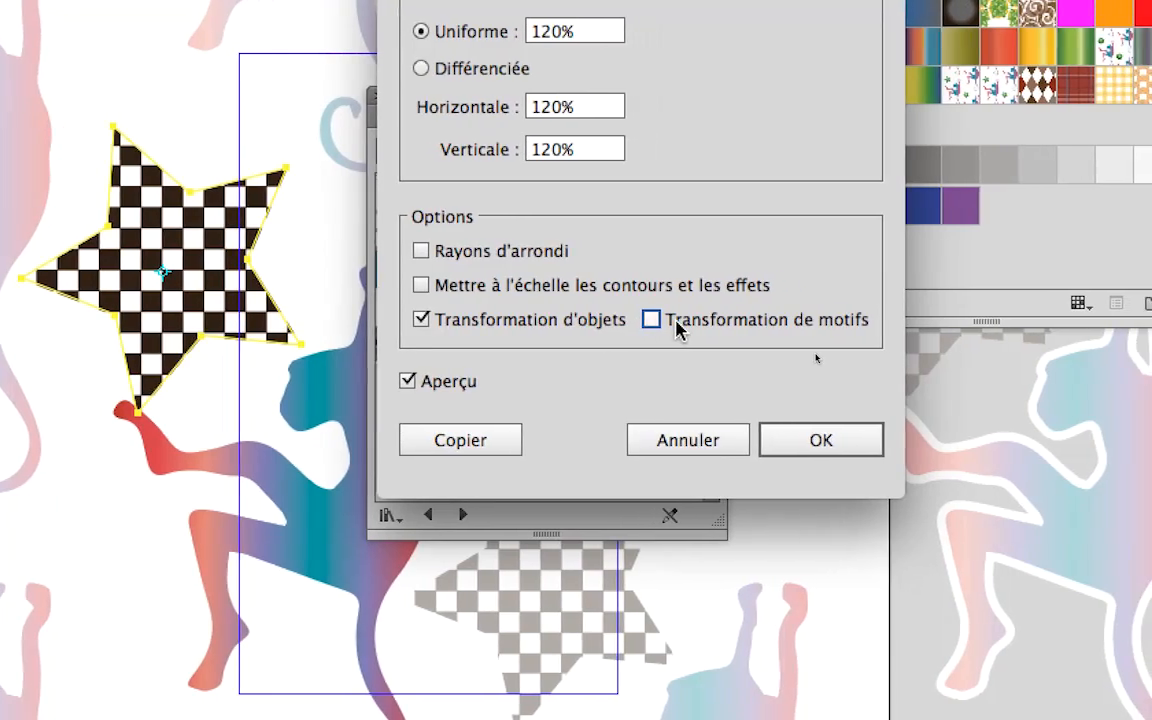
pyautogui.click(636, 310)
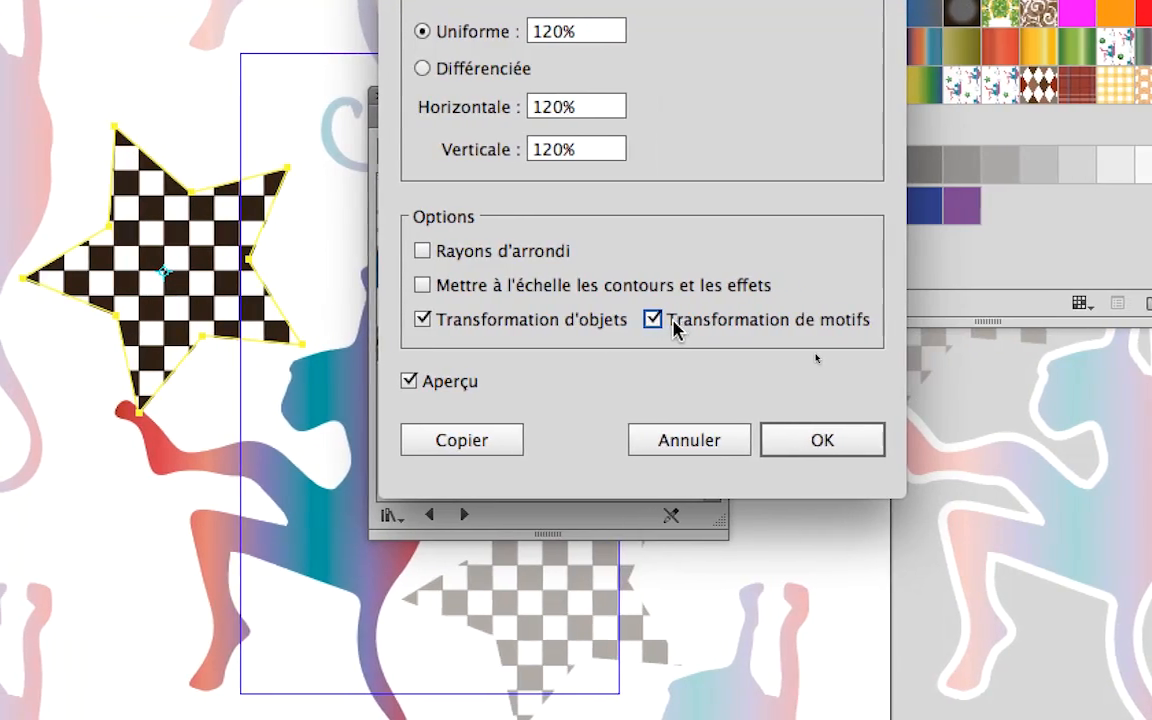
pyautogui.click(620, 320)
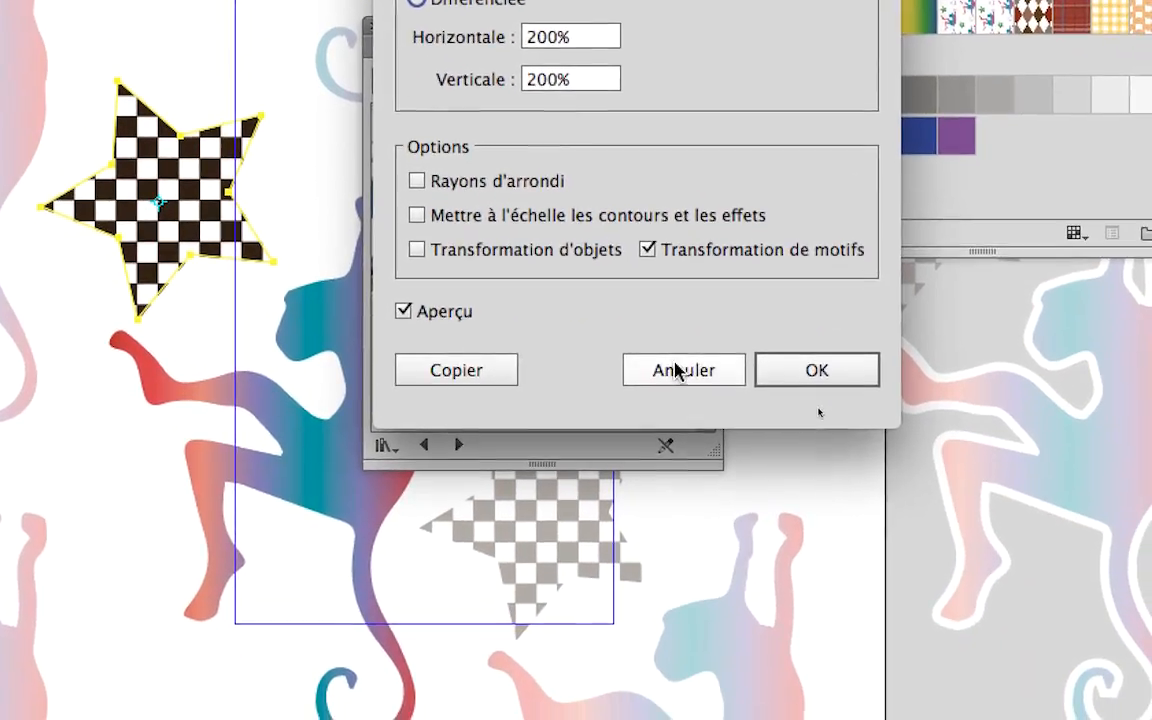
pyautogui.click(797, 641)
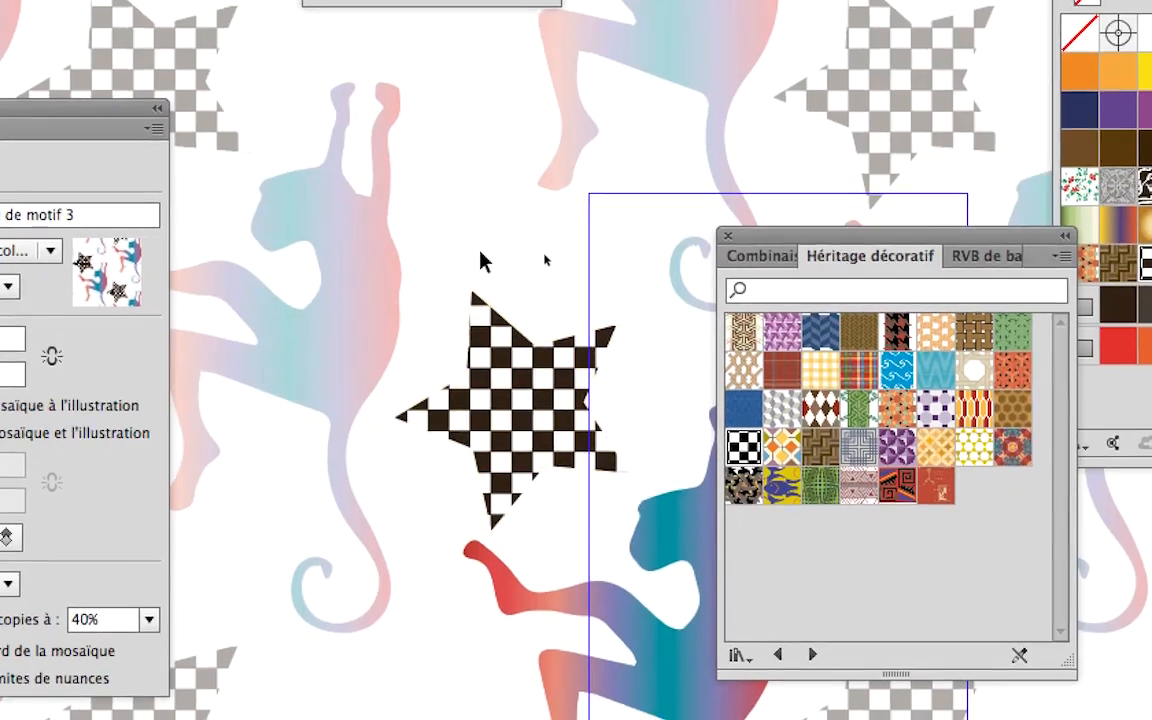
# Step: Reselect the star and preview its pattern scaled uniformly at 200% and 100% without transforming the object, and dismiss the scaling
pyautogui.click(494, 325)
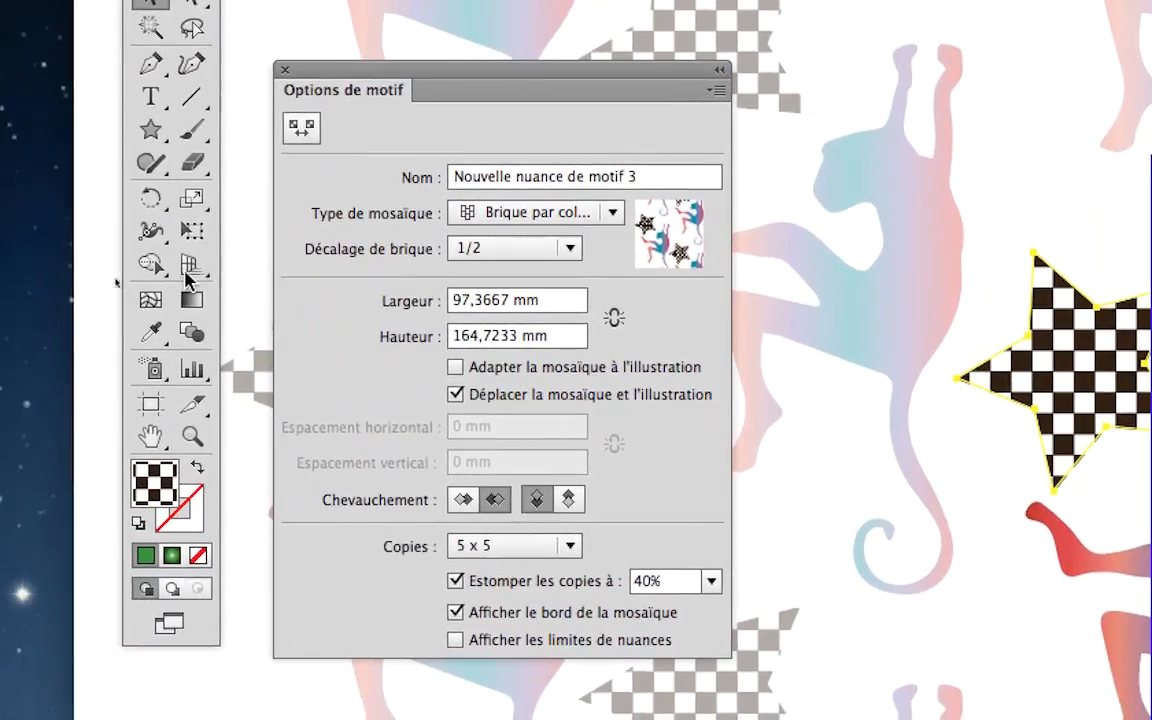
pyautogui.doubleClick(191, 198)
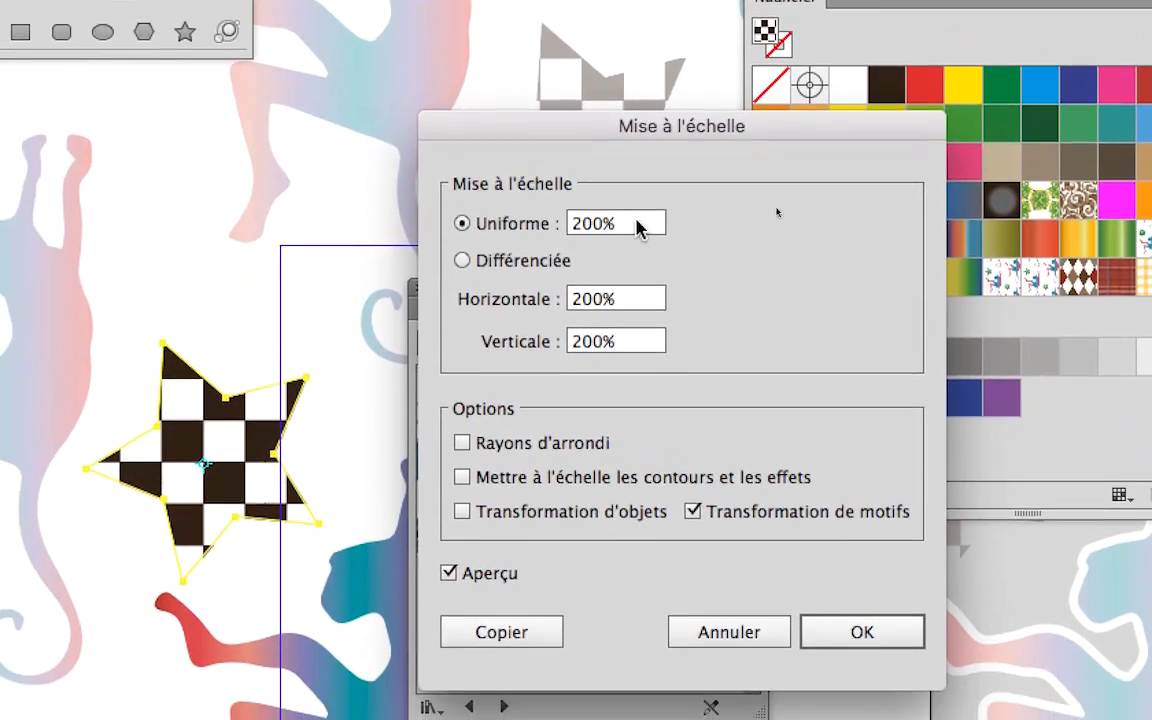
pyautogui.moveTo(634, 221); pyautogui.dragTo(556, 223)
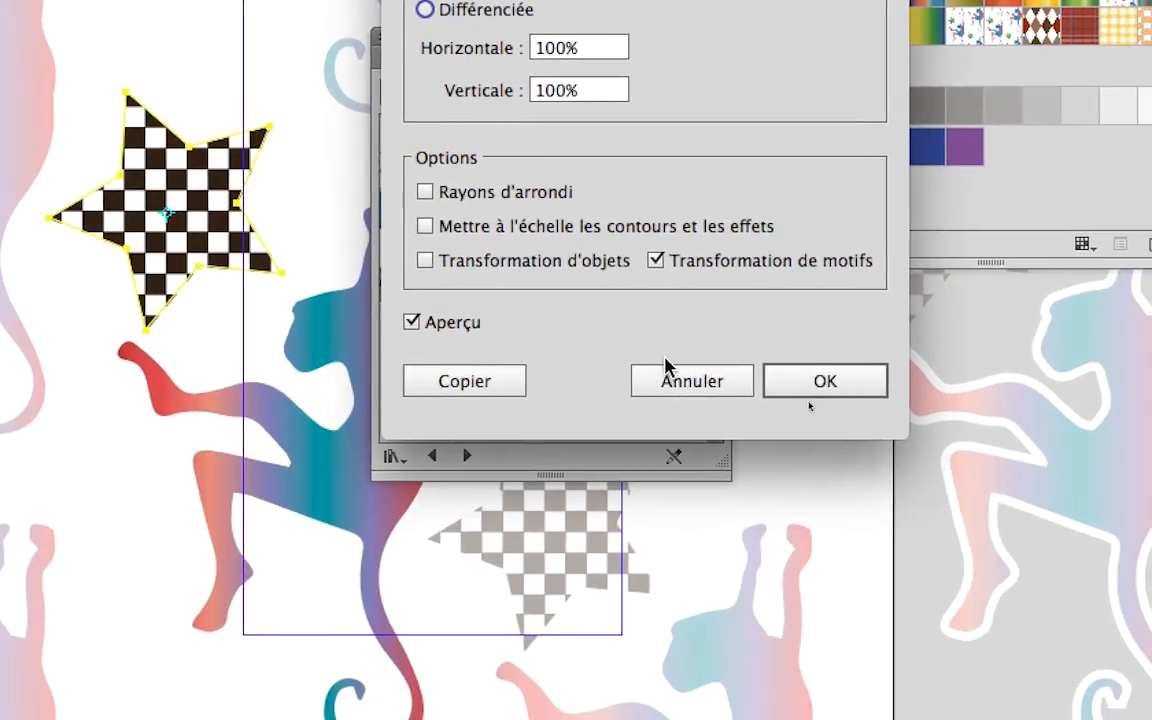
pyautogui.click(706, 556)
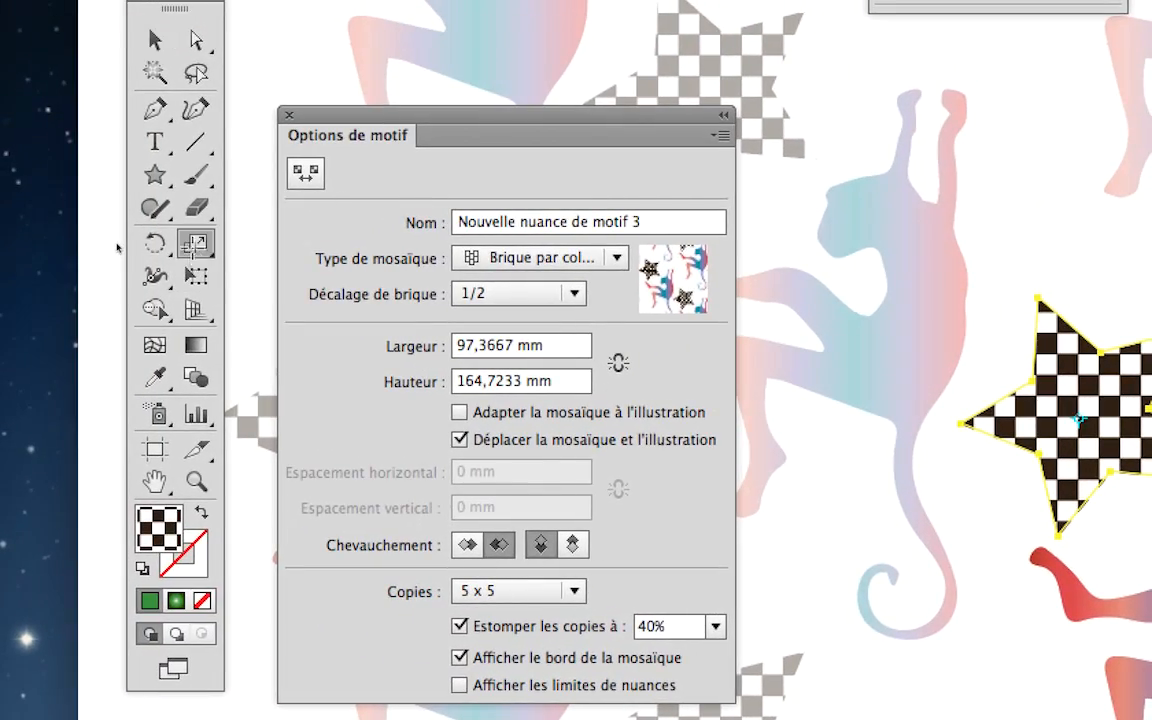
# Step: Preview the star's checkerboard pattern at 50%, and apply a uniform 150% scale to the pattern only
pyautogui.doubleClick(196, 247)
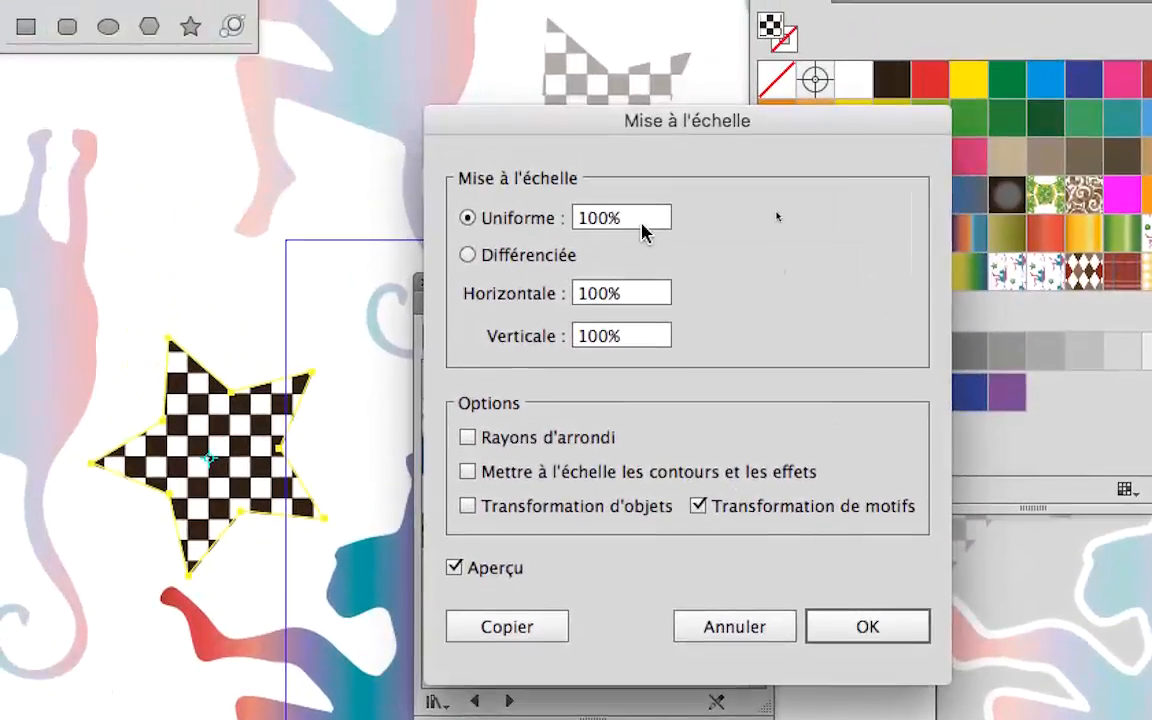
pyautogui.doubleClick(640, 222)
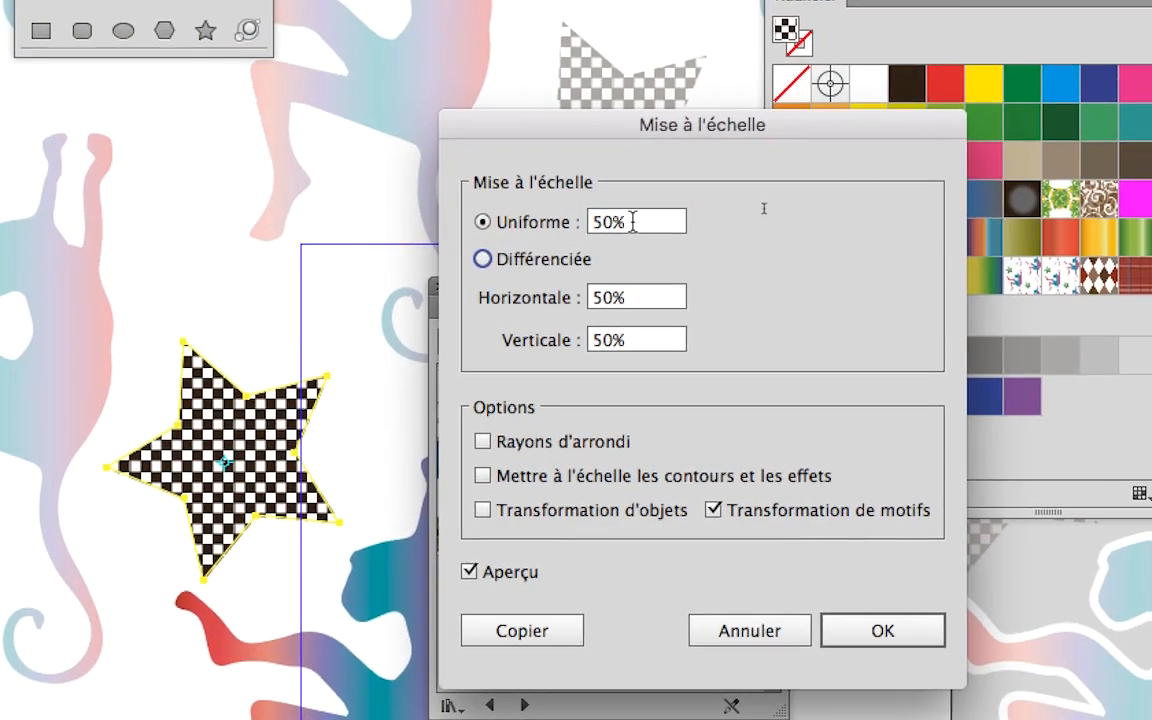
pyautogui.moveTo(621, 223); pyautogui.dragTo(518, 224)
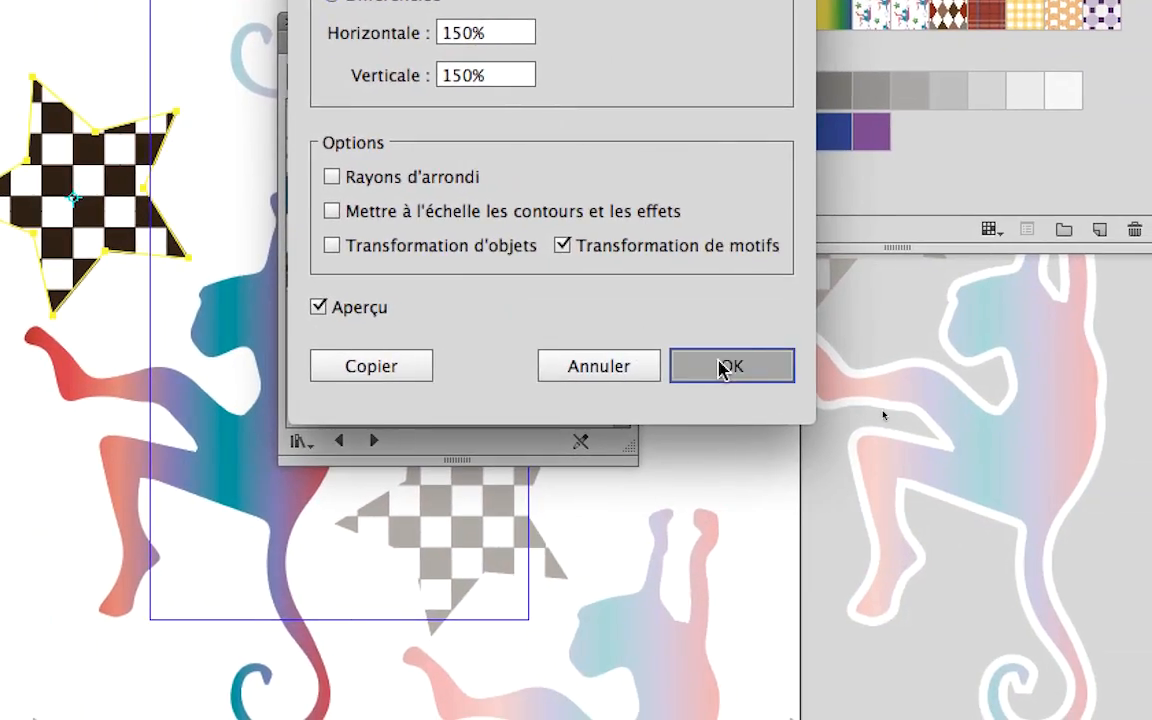
pyautogui.click(947, 630)
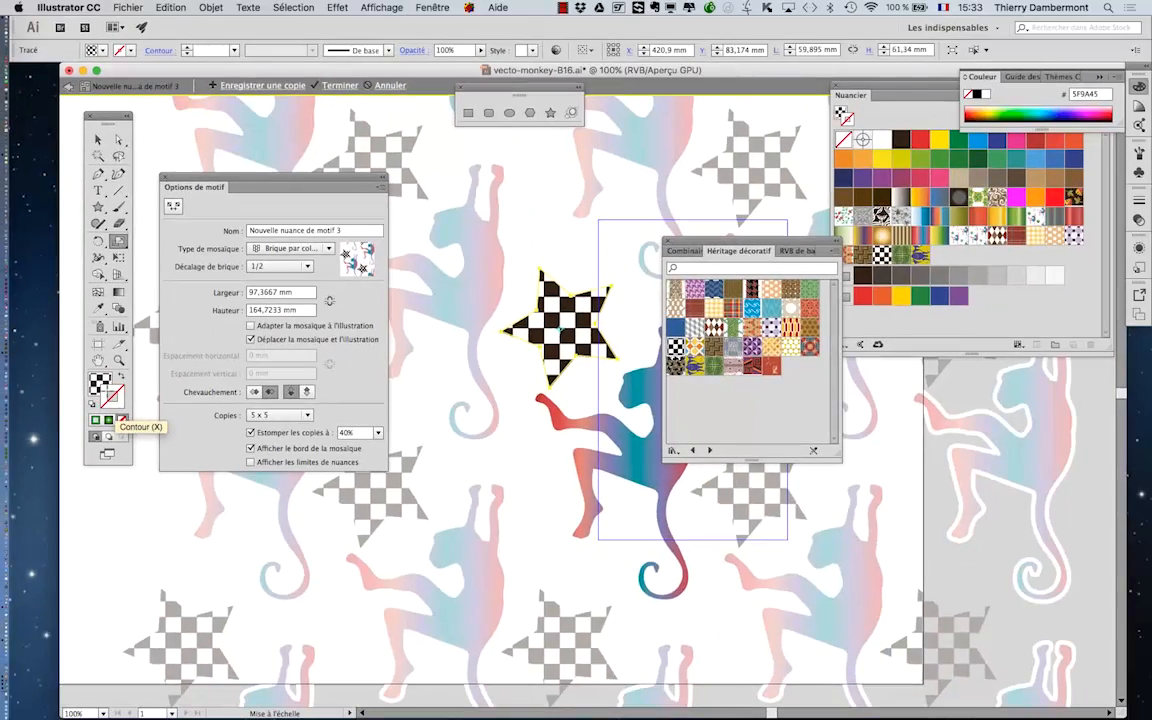
# Step: Add a black stroke to the star, place the Contour panel above the star, and set the stroke weight to 4 pt
pyautogui.click(899, 142)
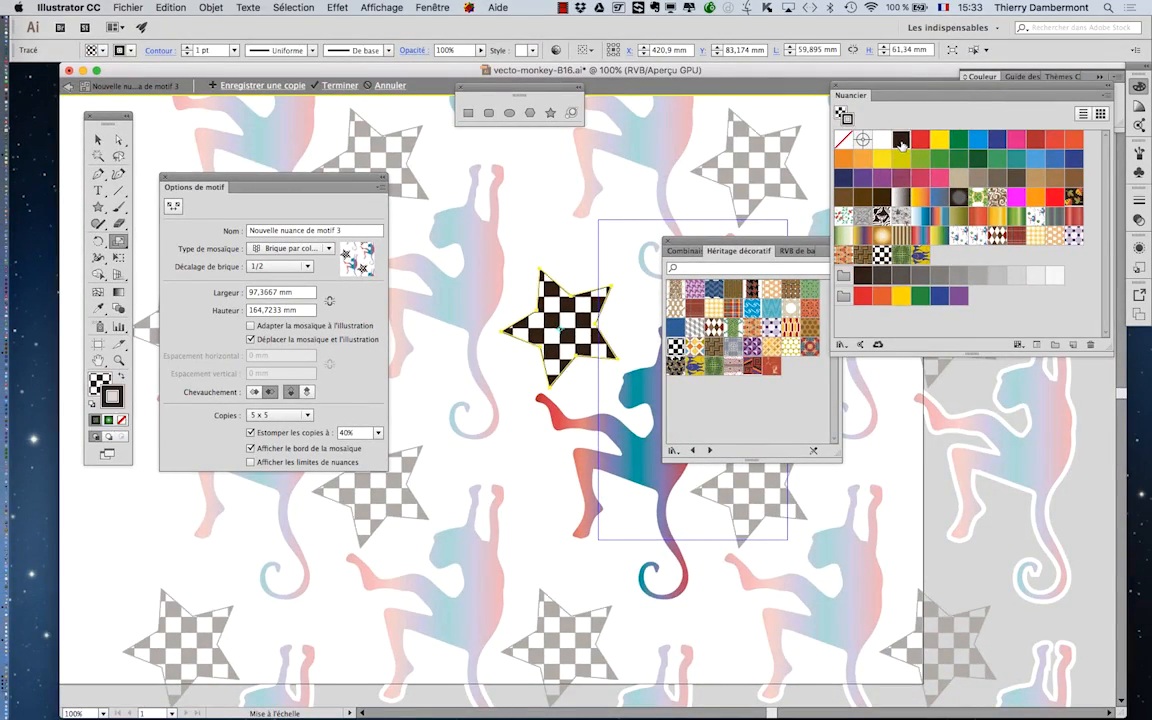
pyautogui.click(432, 8)
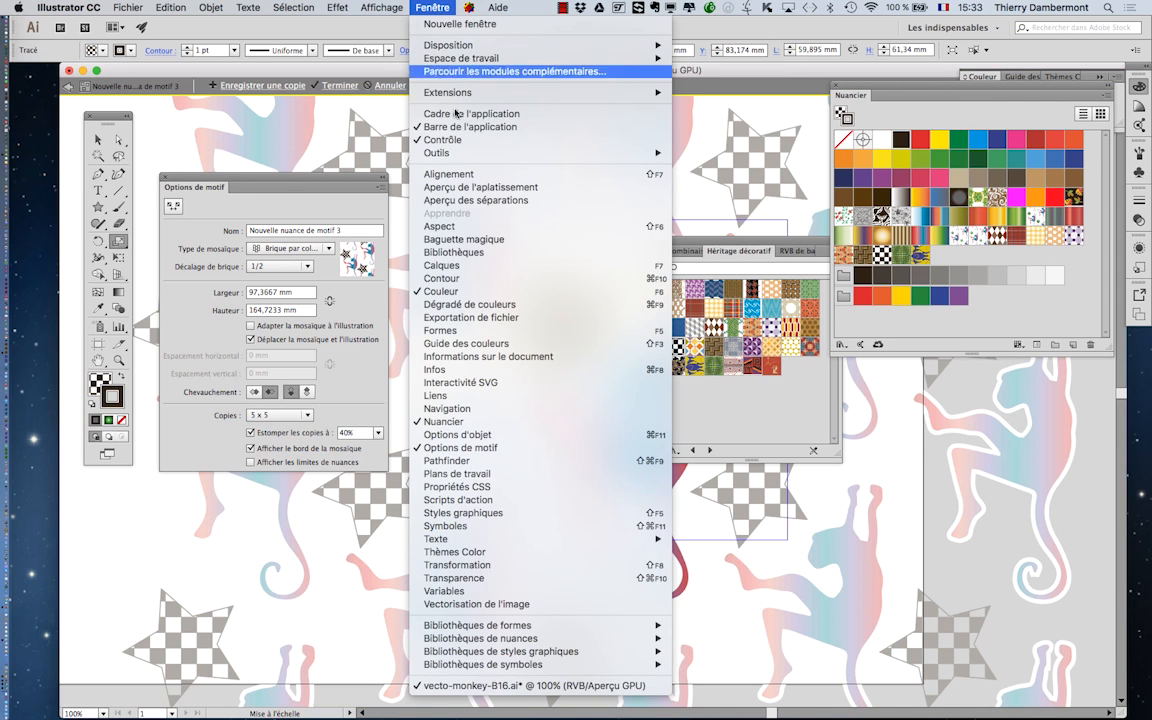
pyautogui.click(466, 280)
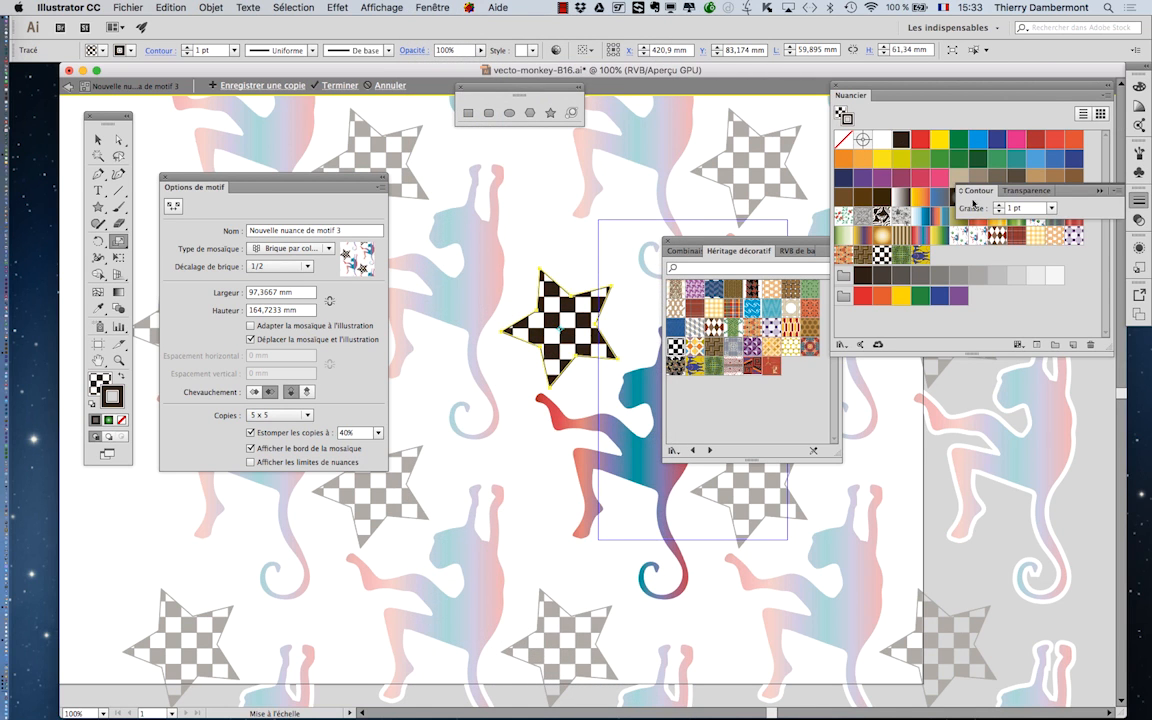
pyautogui.moveTo(975, 196); pyautogui.dragTo(608, 184)
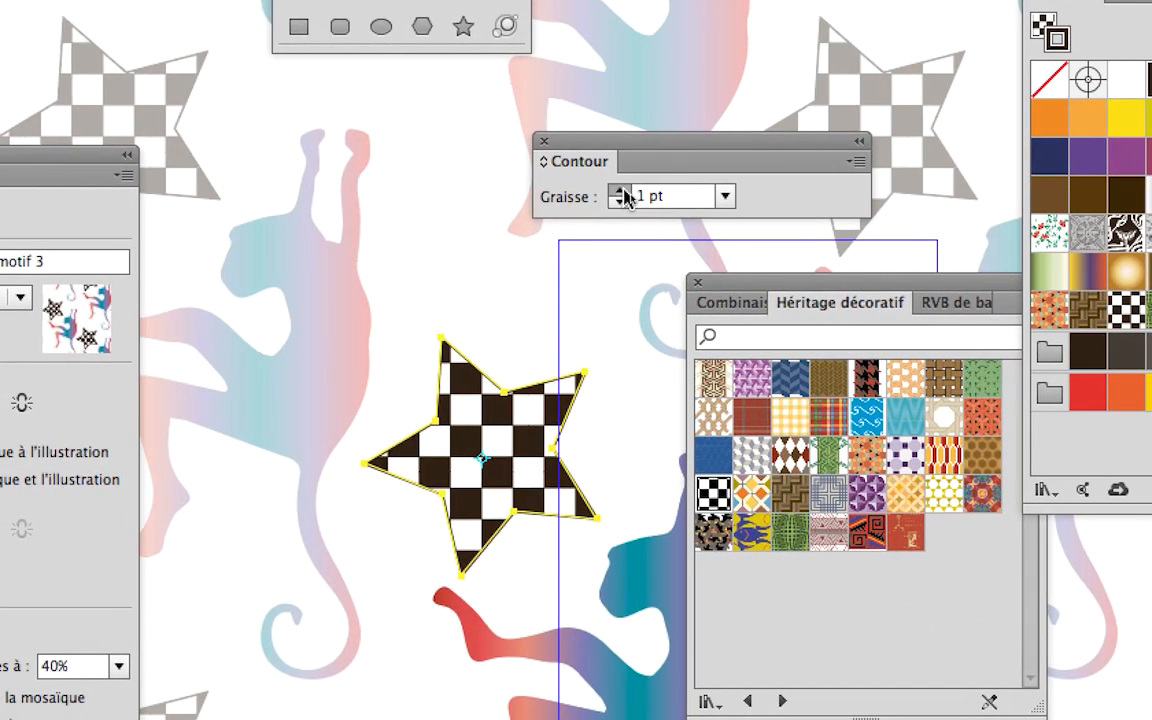
pyautogui.click(621, 191)
pyautogui.click(621, 191)
pyautogui.click(621, 191)
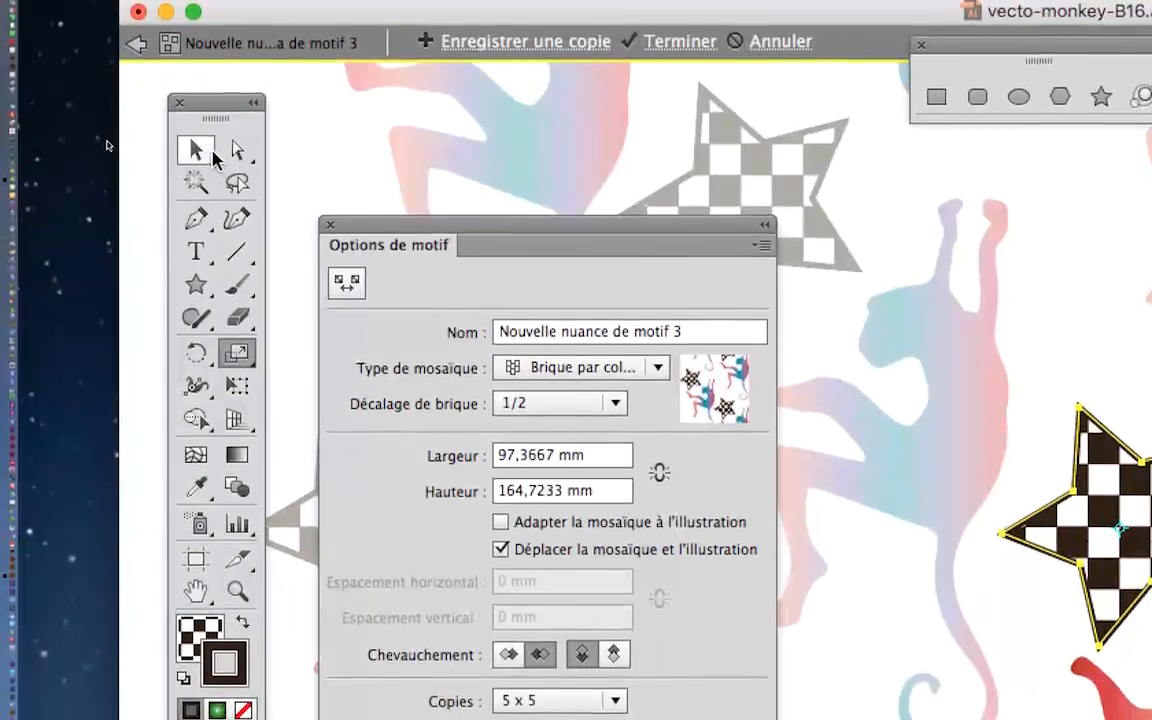
# Step: Deselect the star and move the Héritage décoratif panel off the artwork to examine the whole pattern repeat
pyautogui.click(208, 152)
pyautogui.click(1083, 341)
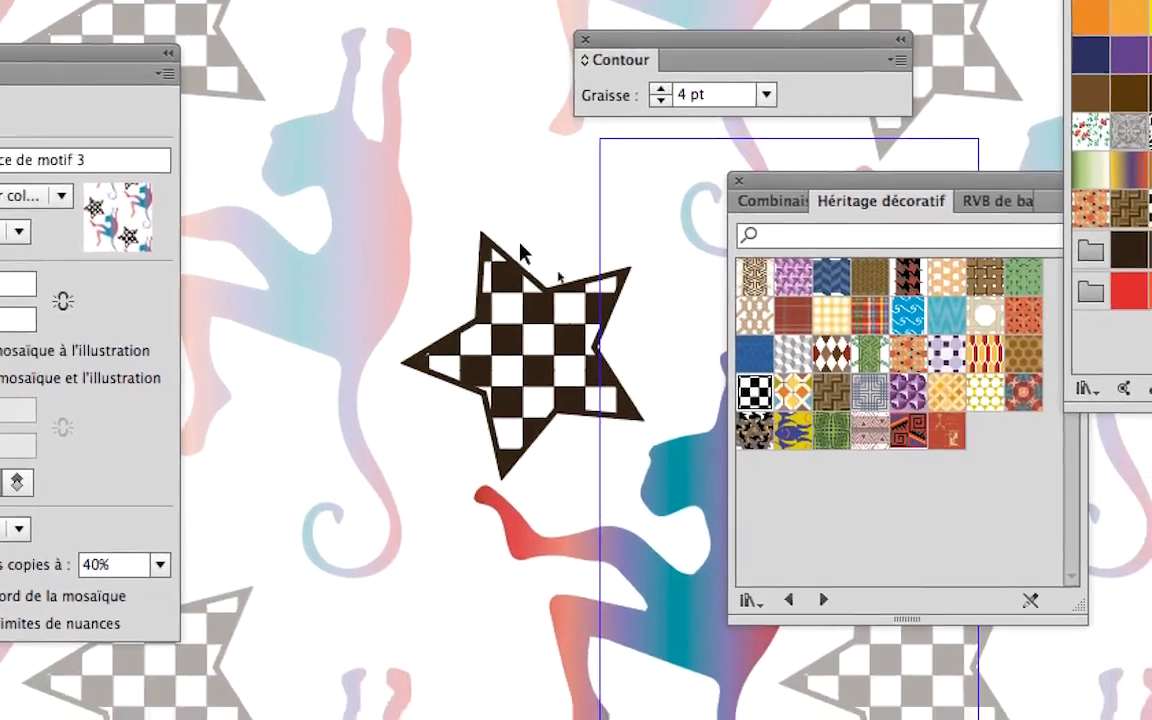
pyautogui.click(580, 355)
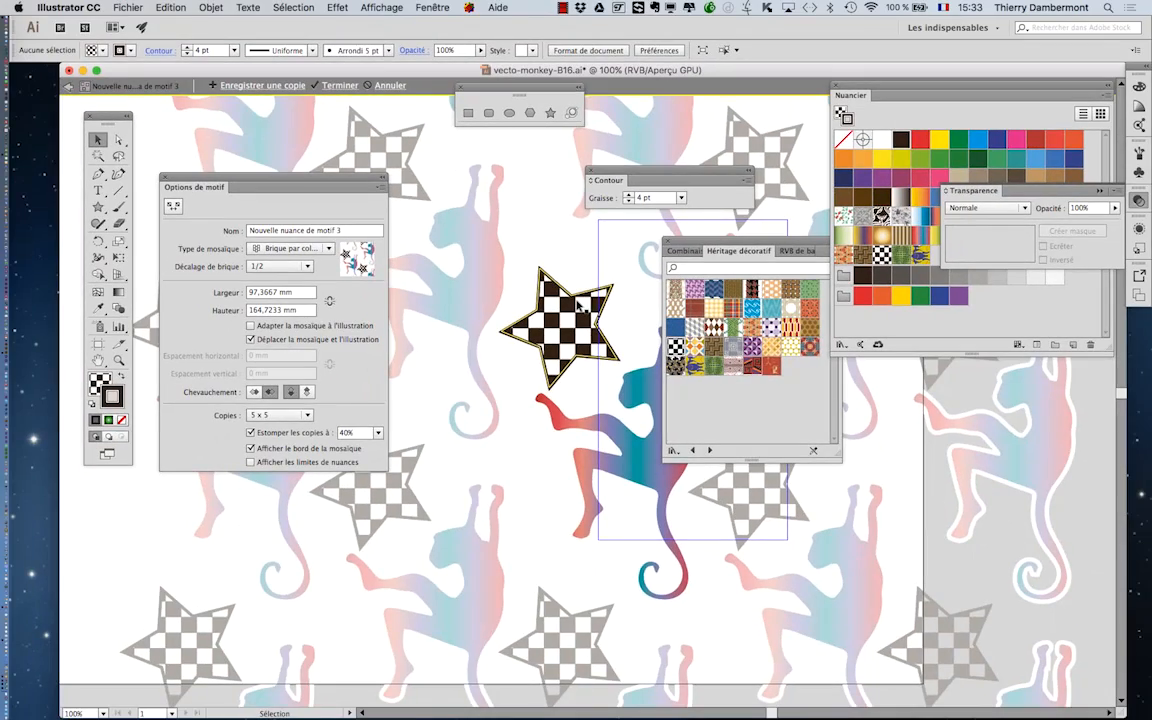
pyautogui.scroll(-1, 633, 324)
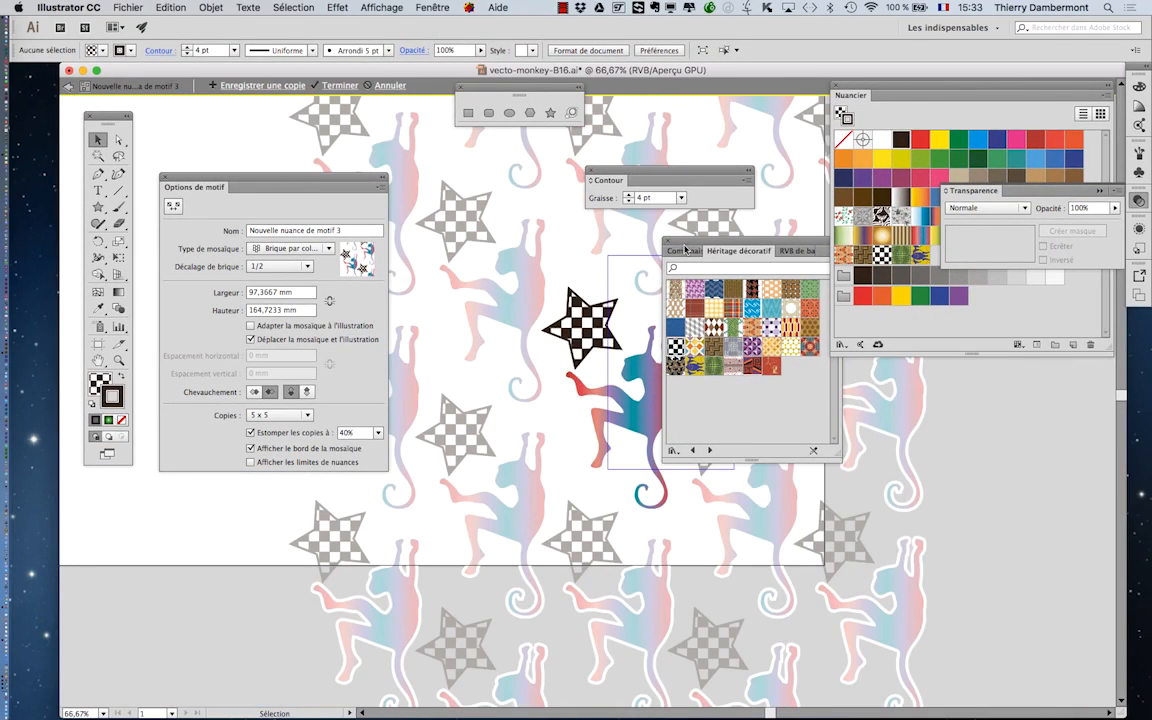
pyautogui.moveTo(685, 248); pyautogui.dragTo(979, 413)
pyautogui.scroll(-1, 875, 492)
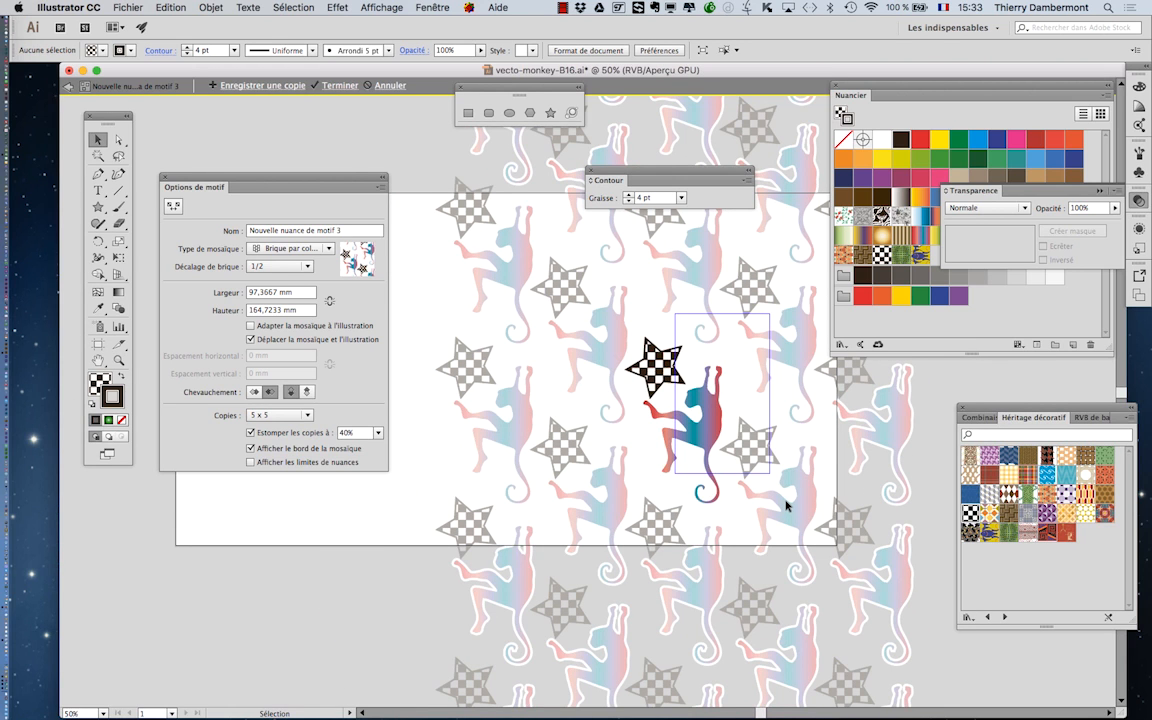
pyautogui.scroll(2, 785, 505)
pyautogui.scroll(5, 690, 380)
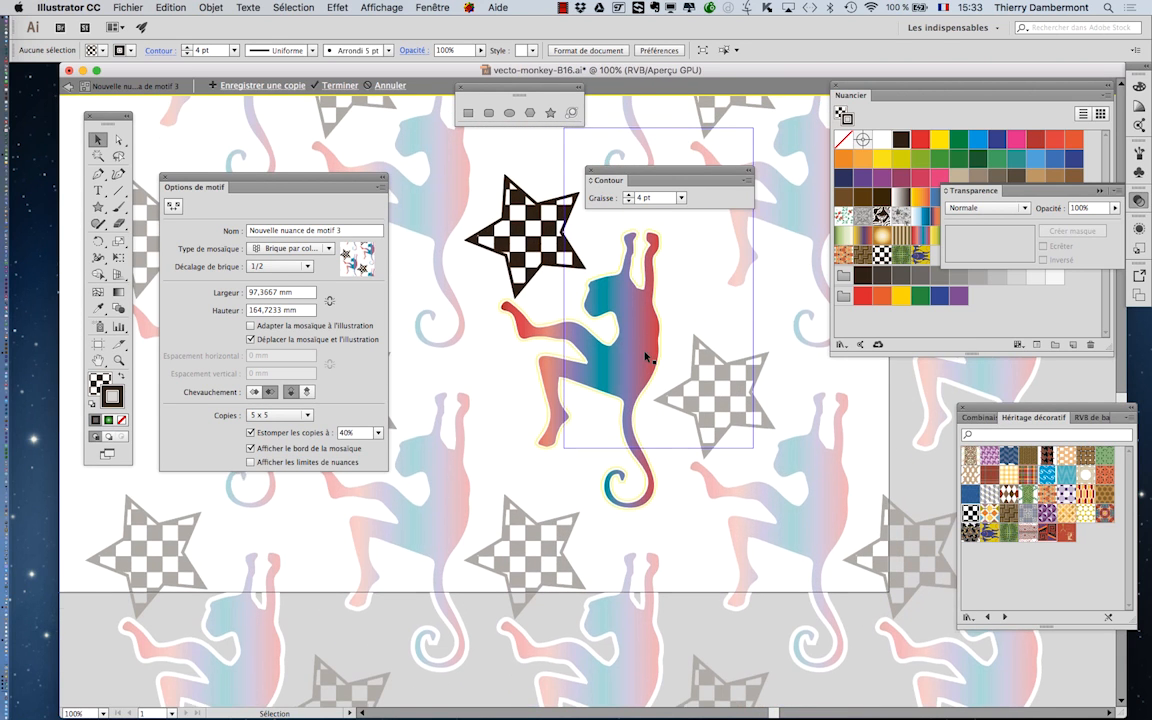
# Step: Select the star, examine its paths in outline view (Tracés), and return to the normal preview
pyautogui.click(560, 330)
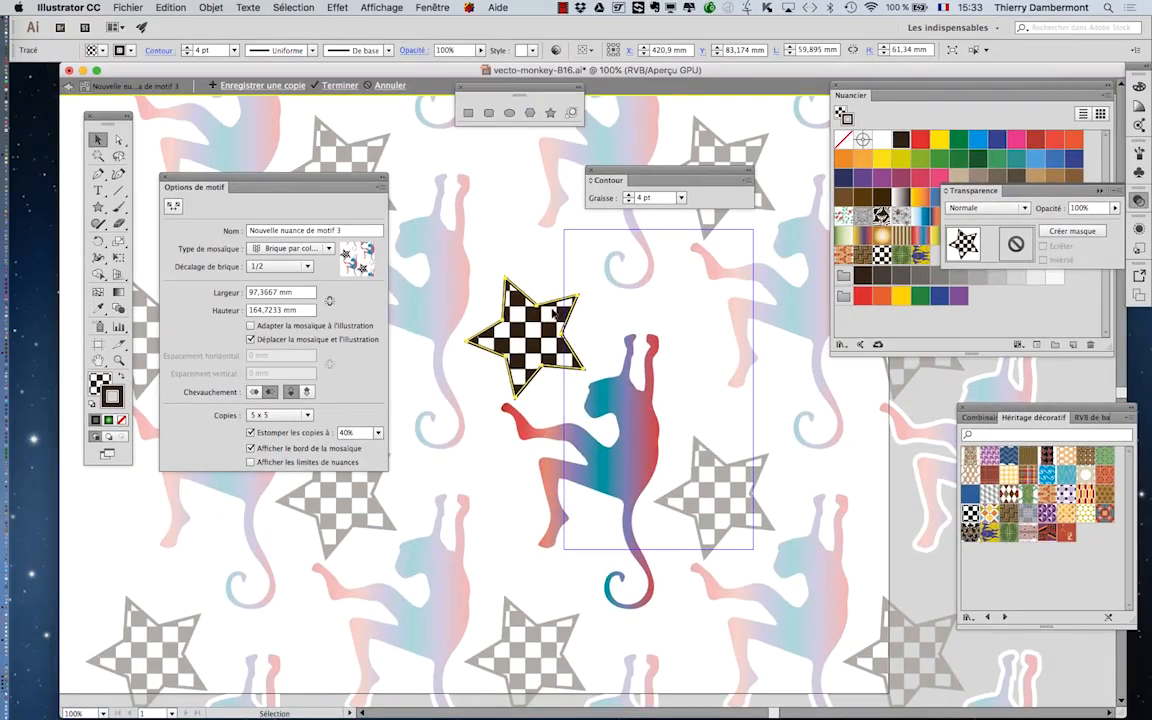
pyautogui.click(382, 7)
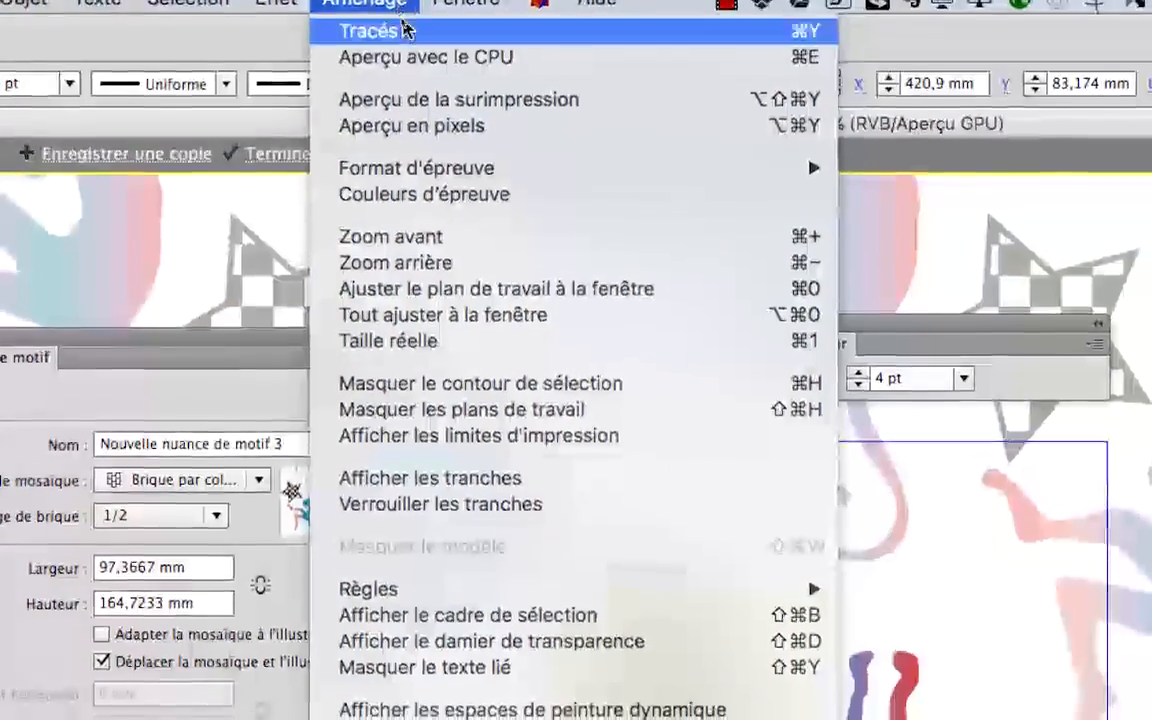
pyautogui.click(405, 31)
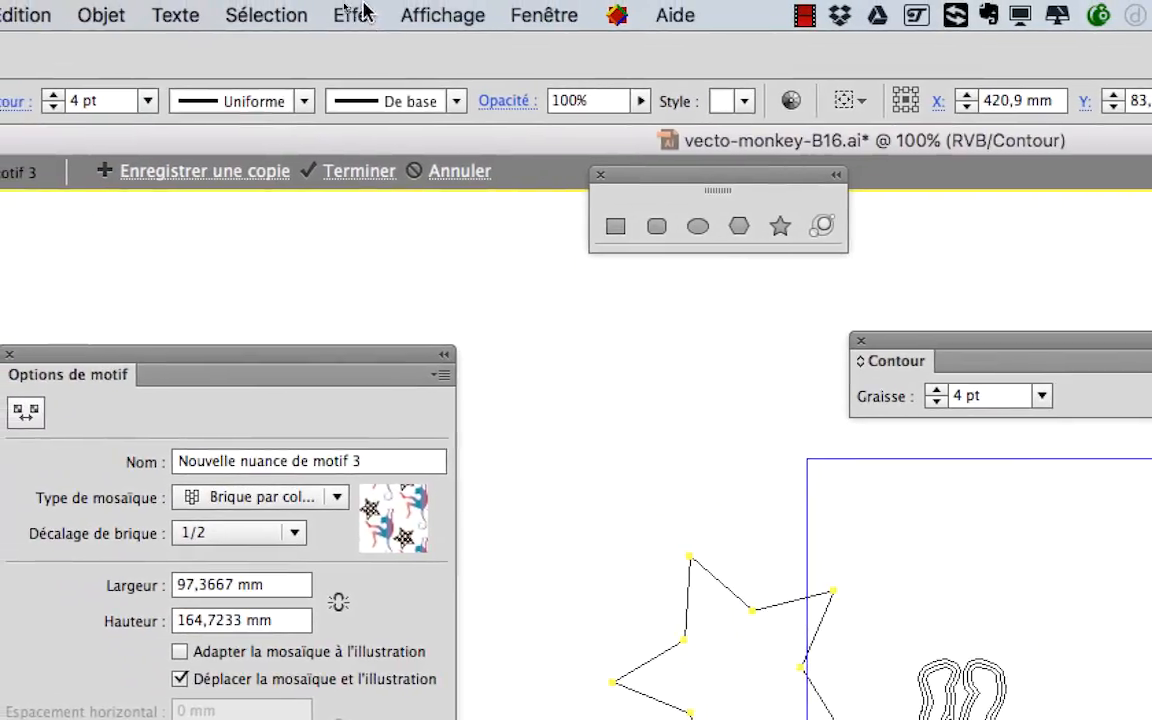
pyautogui.click(388, 20)
pyautogui.click(392, 26)
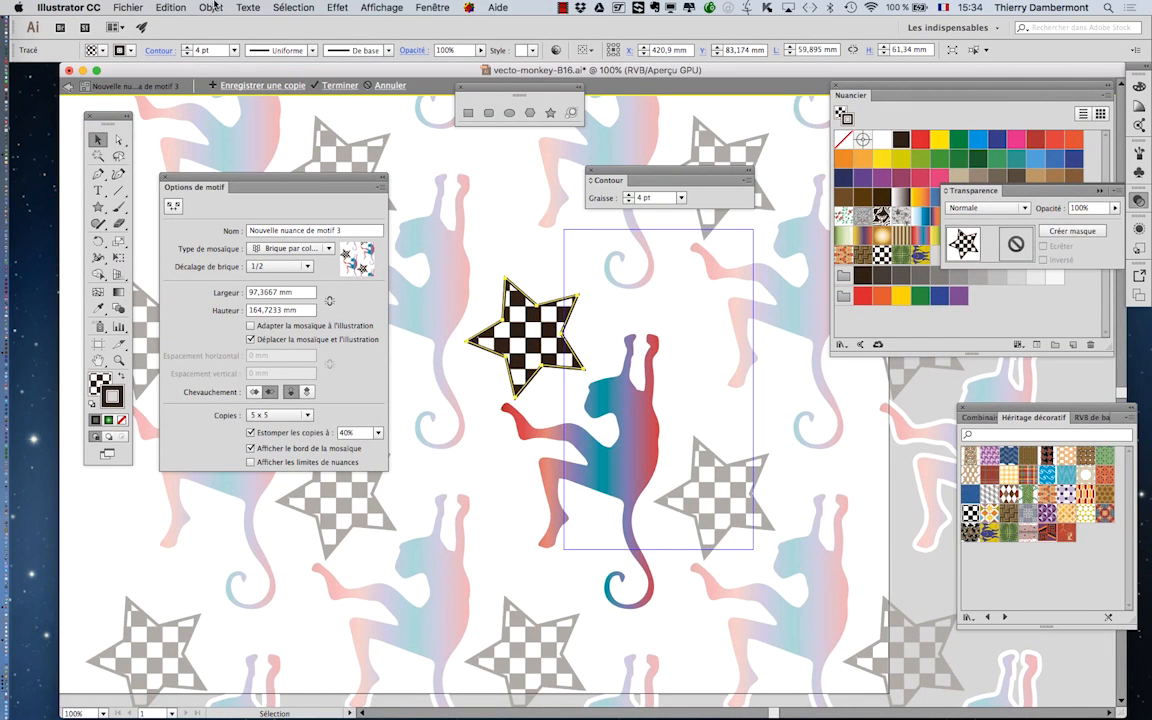
# Step: Expand (Décomposer) only the Fond of the selected star, with Objet and Contour excluded
pyautogui.click(212, 7)
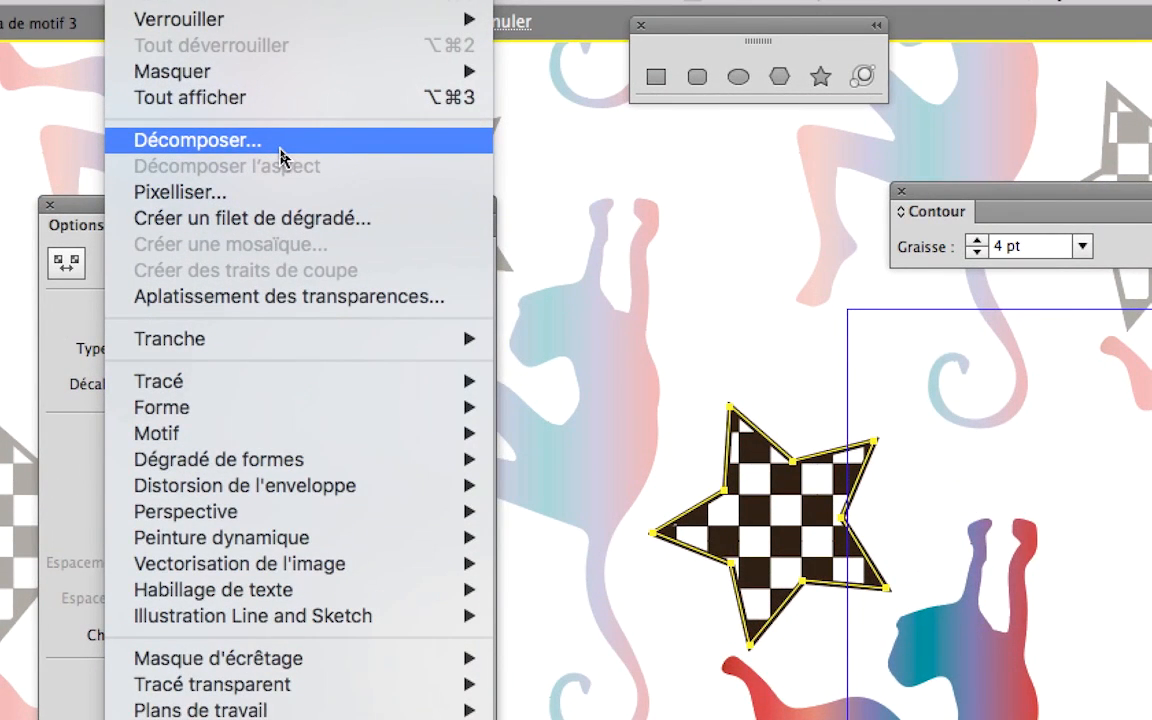
pyautogui.click(280, 148)
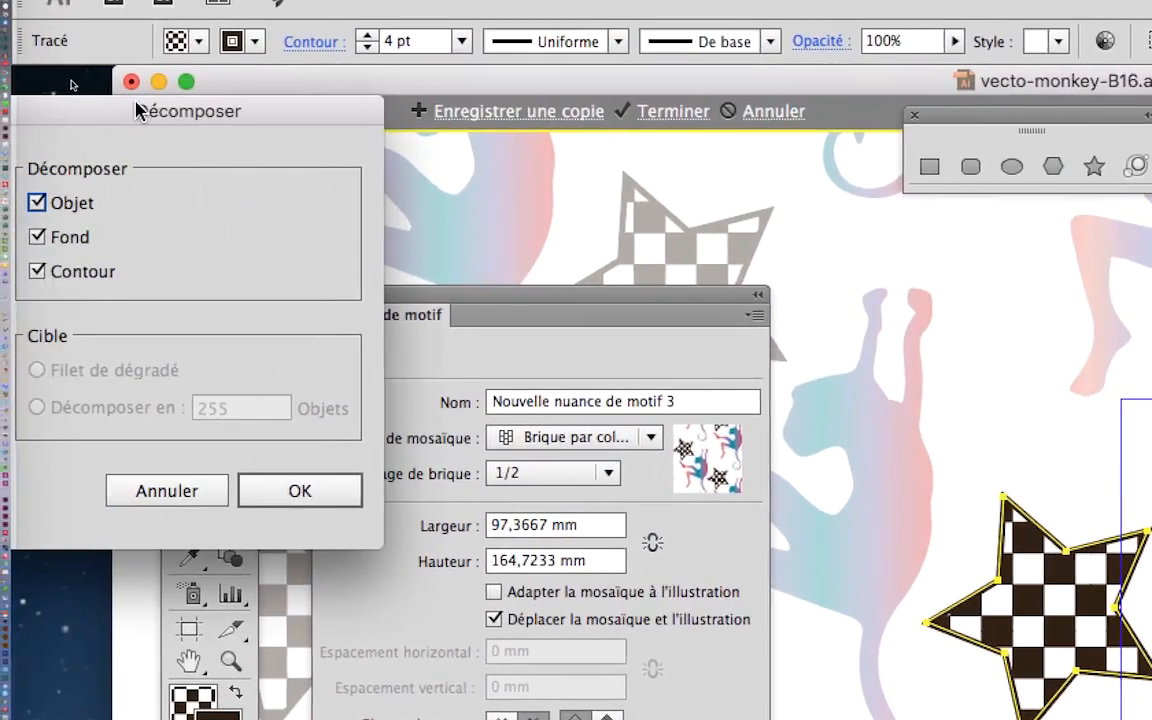
pyautogui.moveTo(130, 103); pyautogui.dragTo(572, 234)
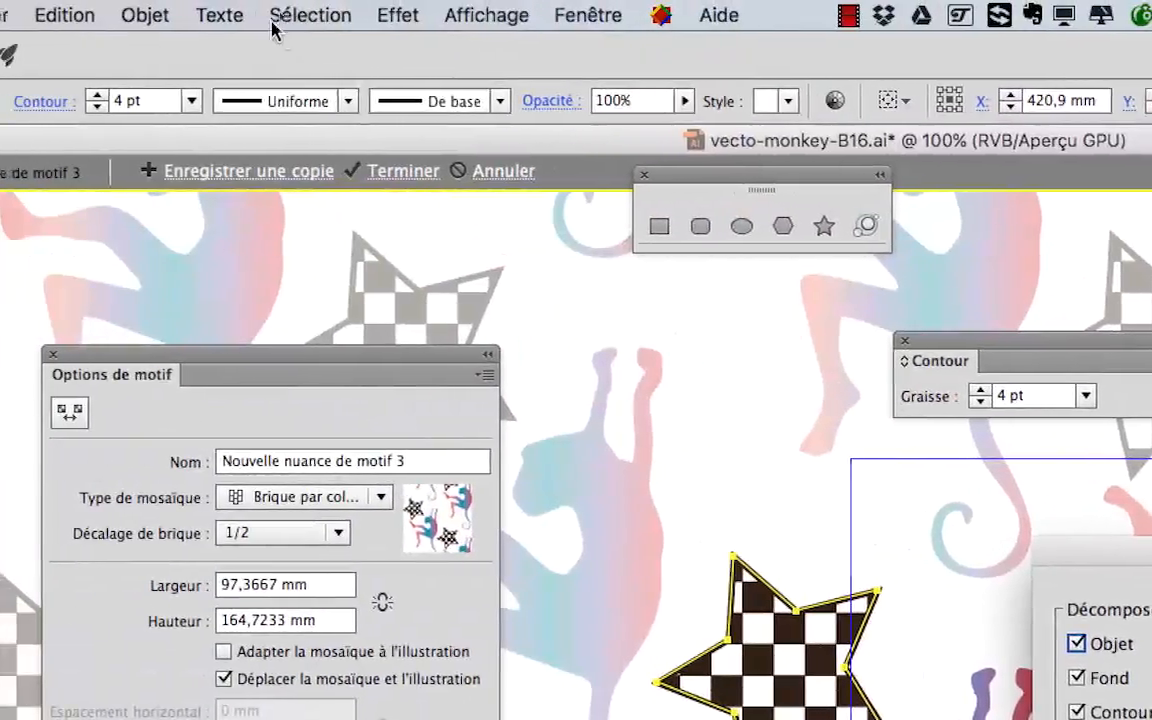
pyautogui.click(72, 14)
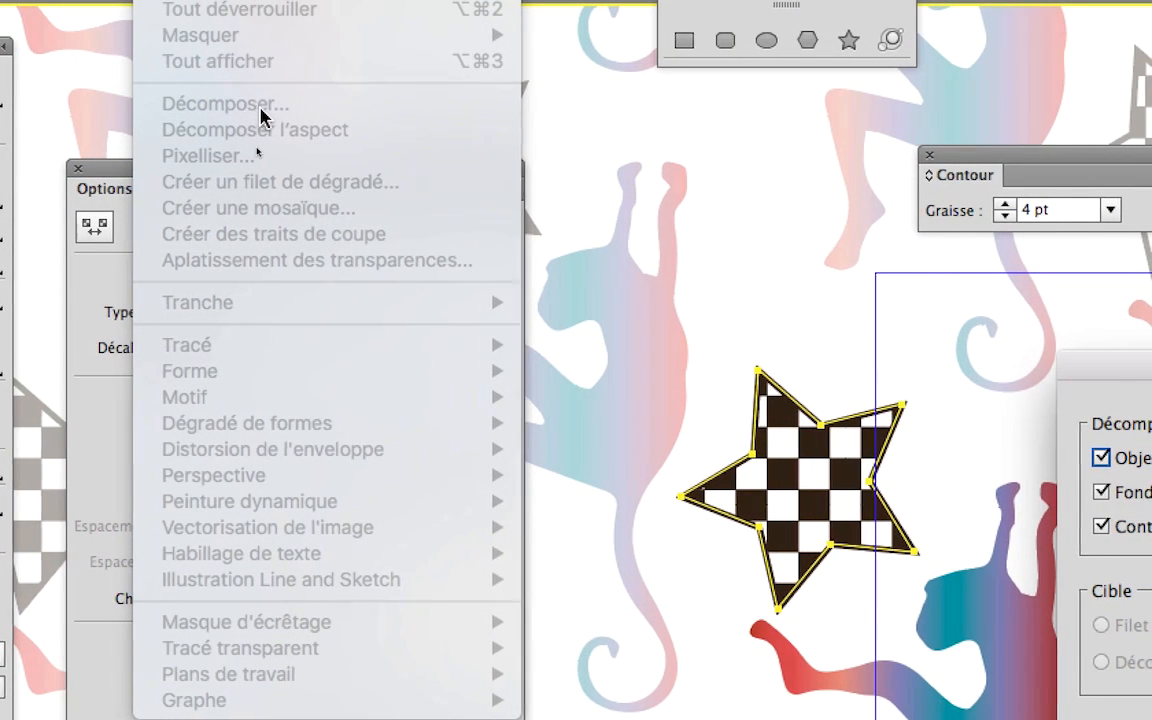
pyautogui.click(262, 108)
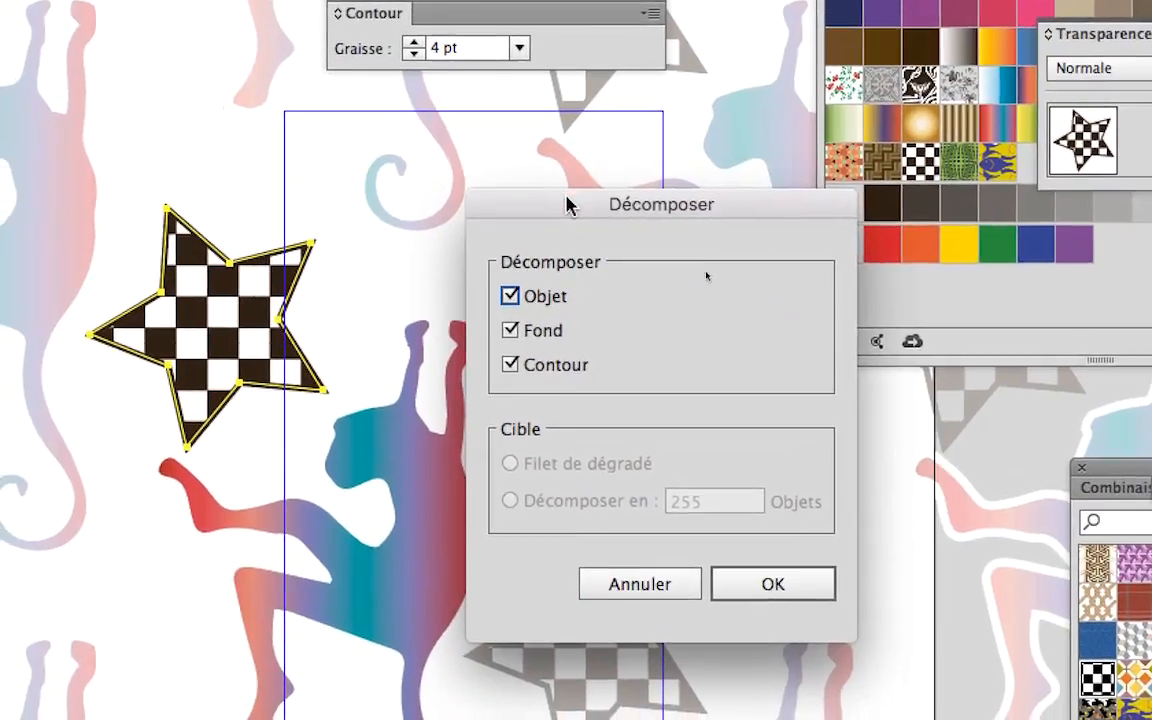
pyautogui.moveTo(566, 205); pyautogui.dragTo(535, 172)
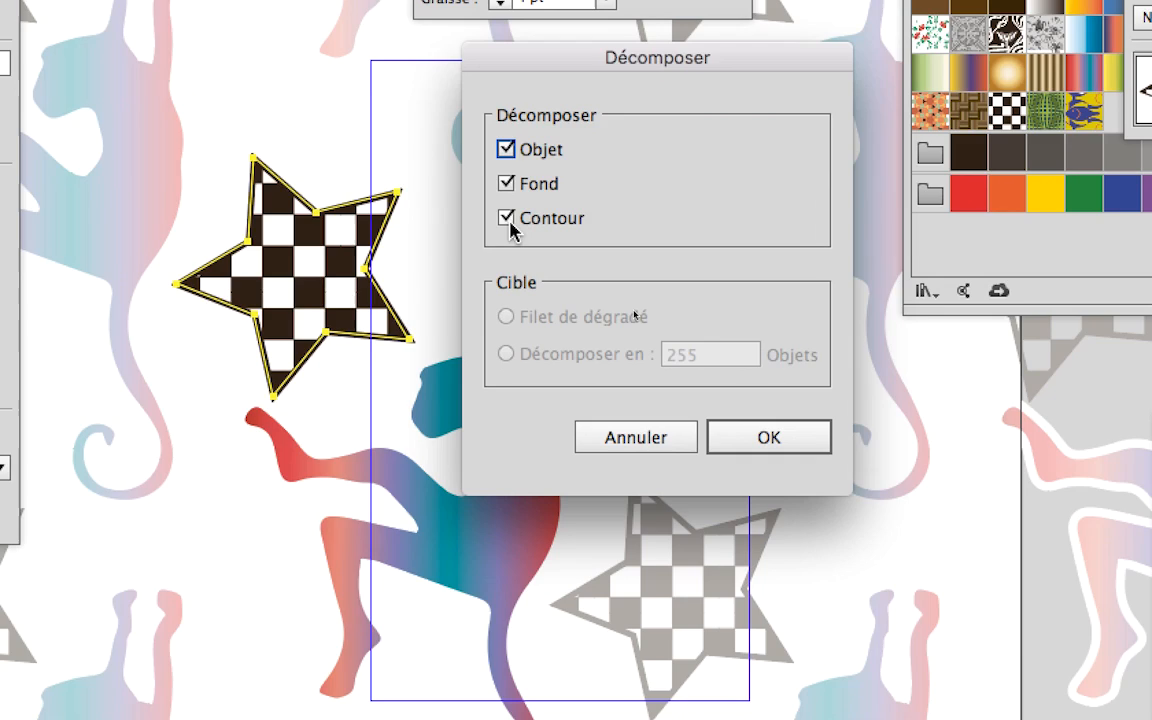
pyautogui.click(544, 194)
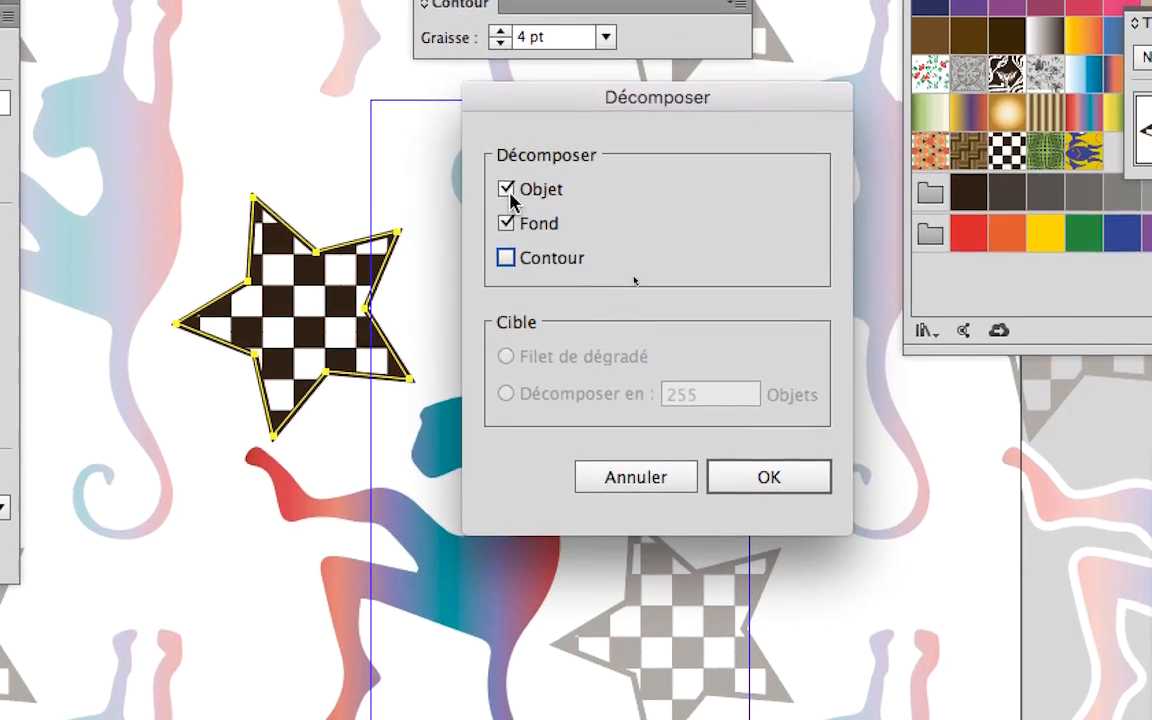
pyautogui.click(507, 150)
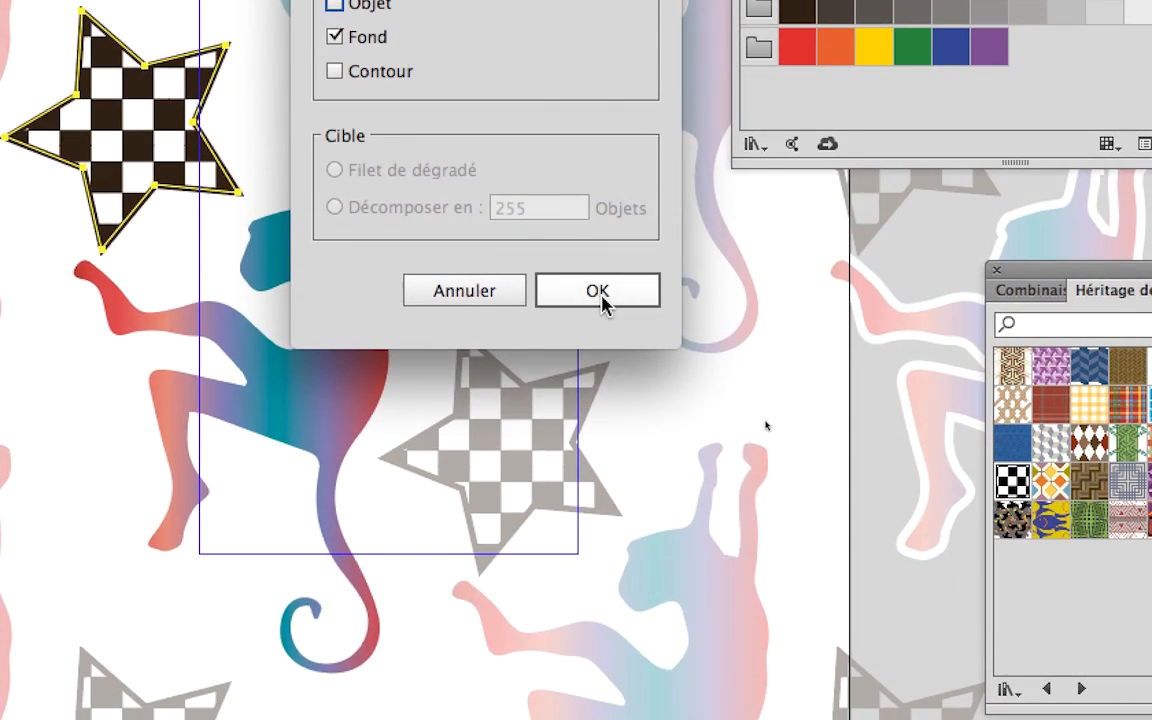
pyautogui.click(603, 300)
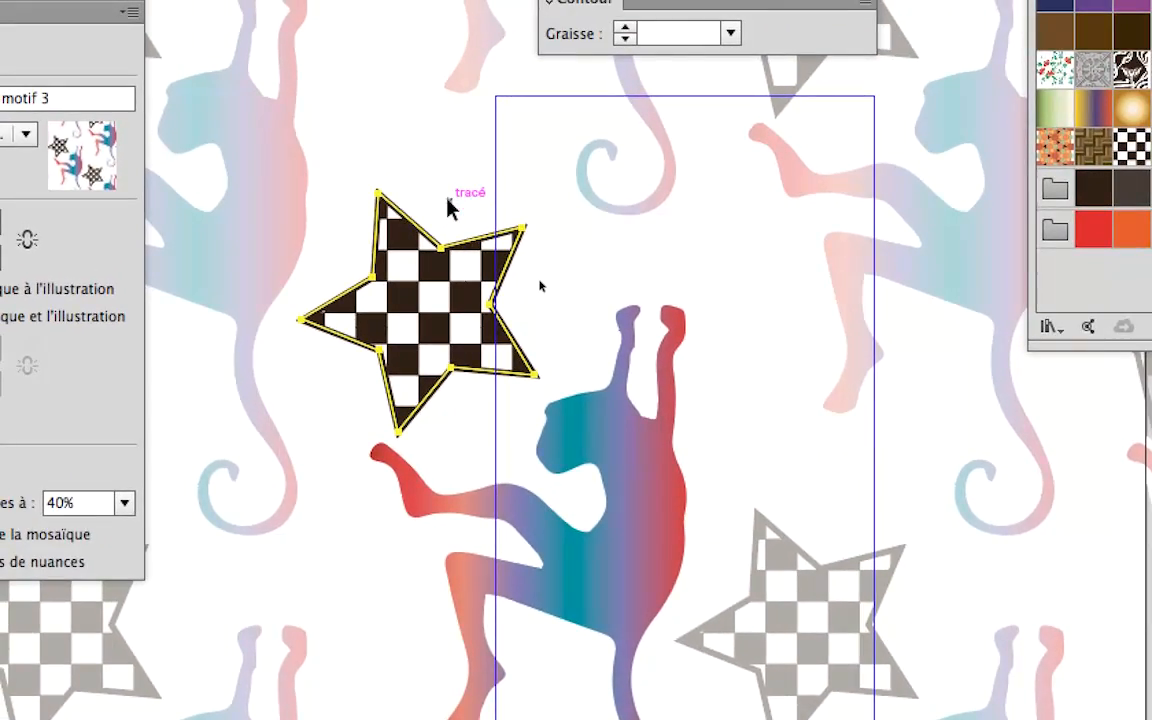
# Step: Deselect the star, examine the expanded checkerboard paths in outline view (Tracés), and return to the normal preview
pyautogui.click(437, 163)
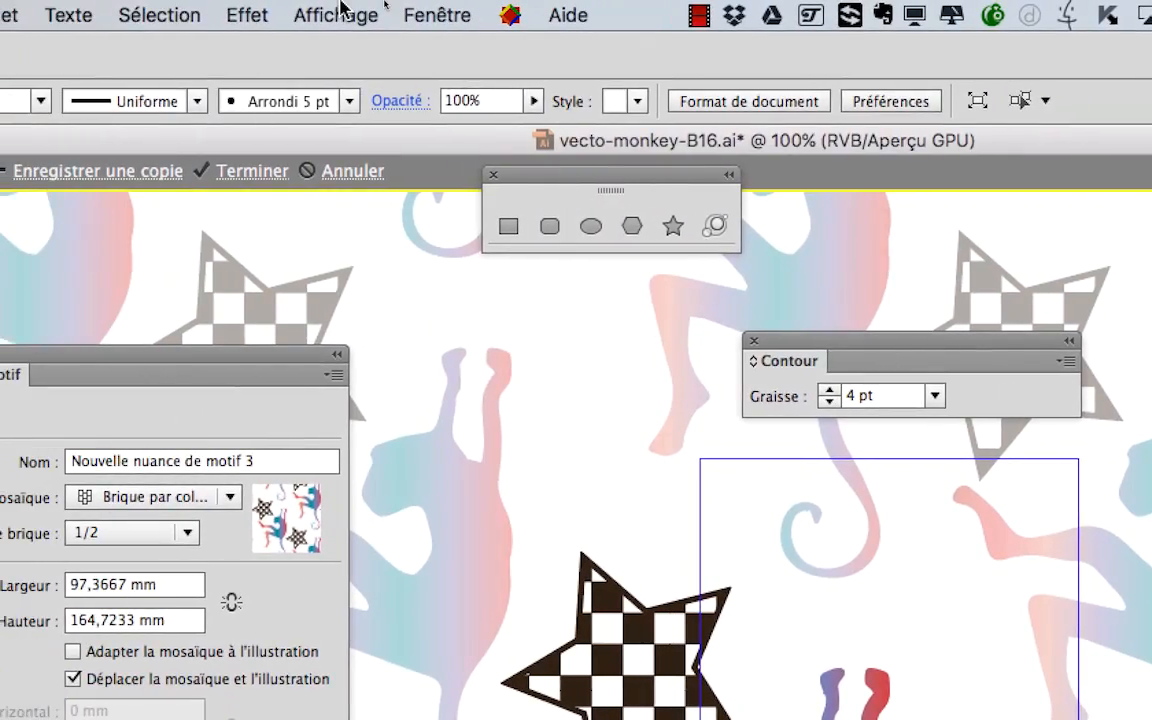
pyautogui.click(338, 10)
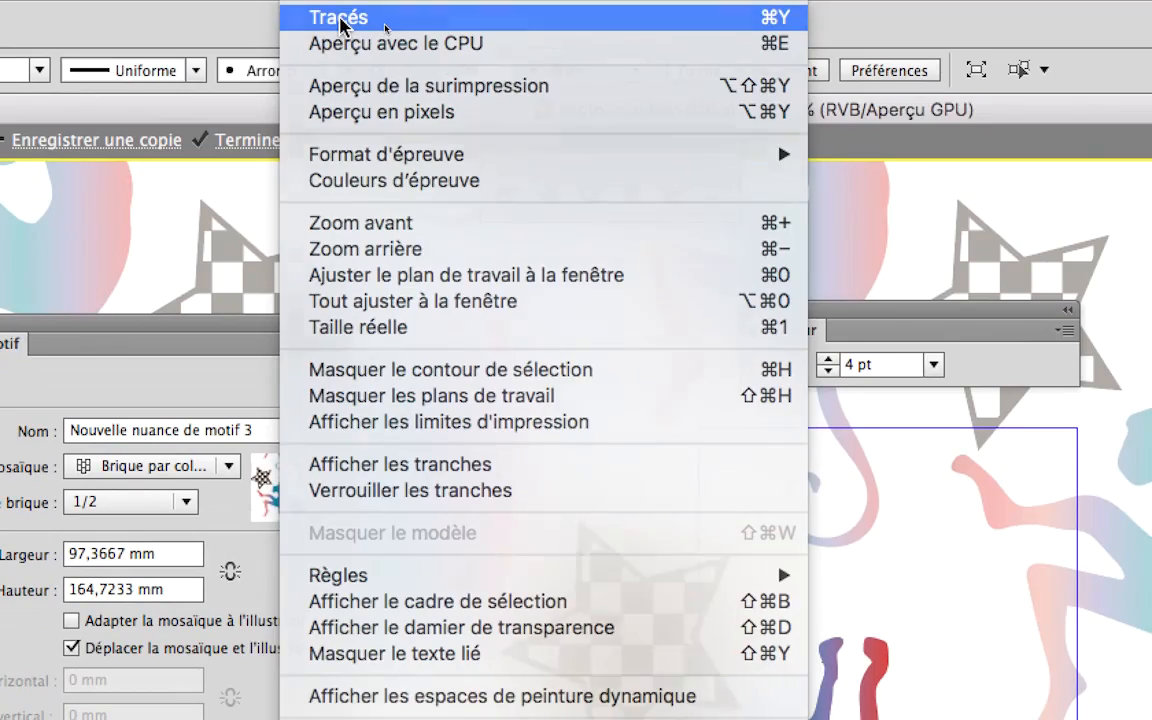
pyautogui.click(340, 18)
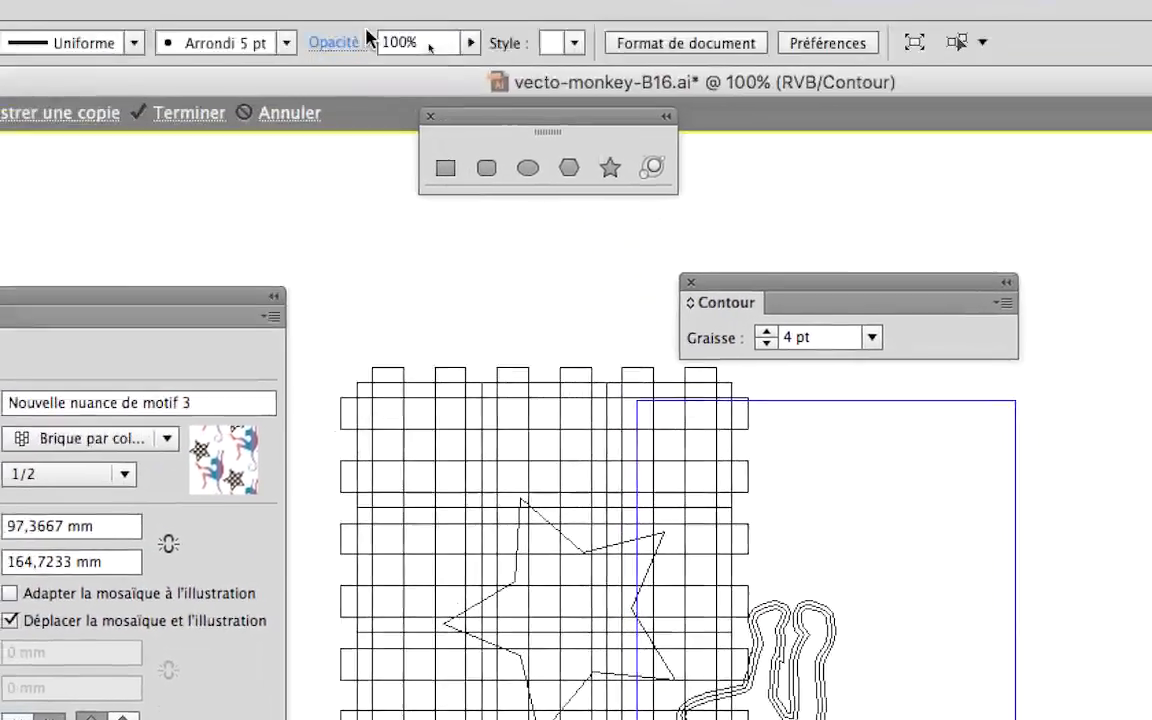
pyautogui.click(378, 12)
pyautogui.click(337, 23)
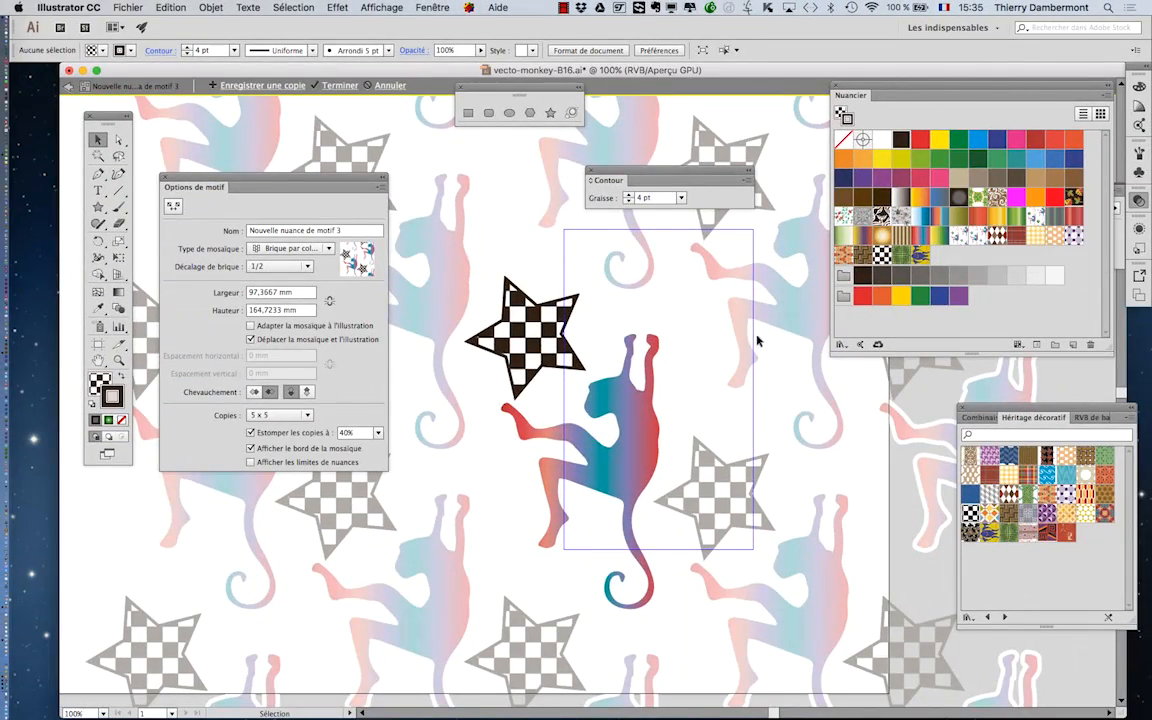
# Step: Exit pattern editing mode for the monkey-and-star pattern and select both pattern-filled circles
pyautogui.scroll(-1, 757, 341)
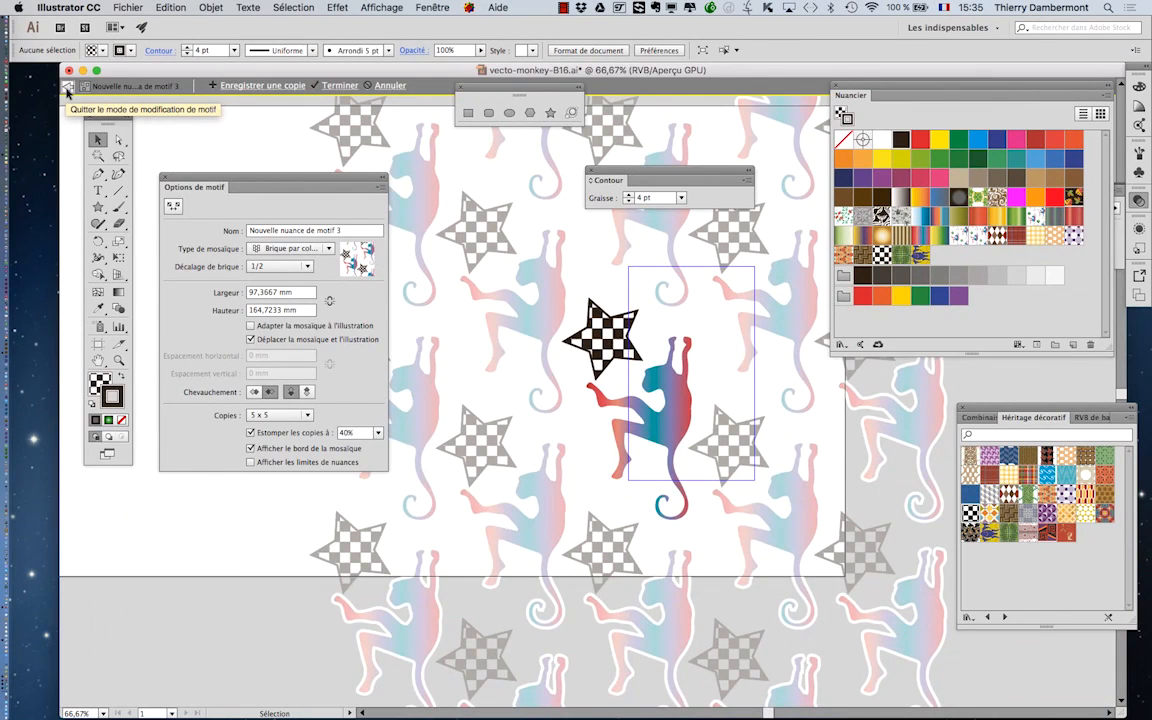
pyautogui.click(67, 87)
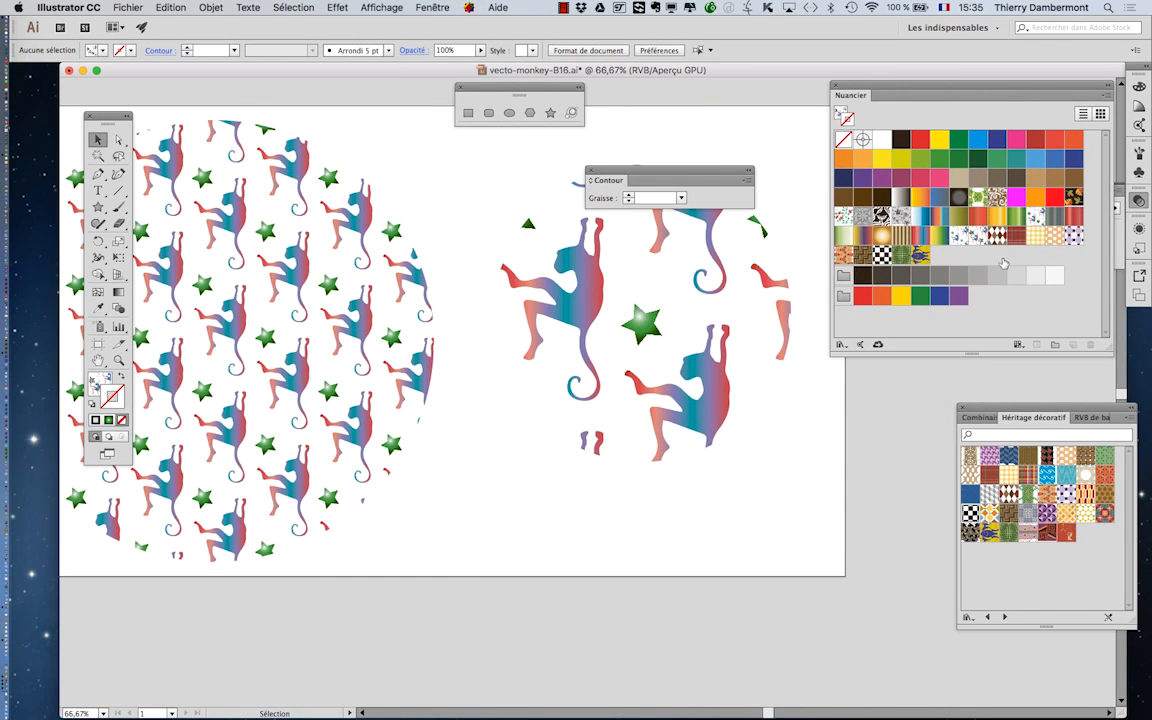
pyautogui.moveTo(883, 90); pyautogui.dragTo(867, 94)
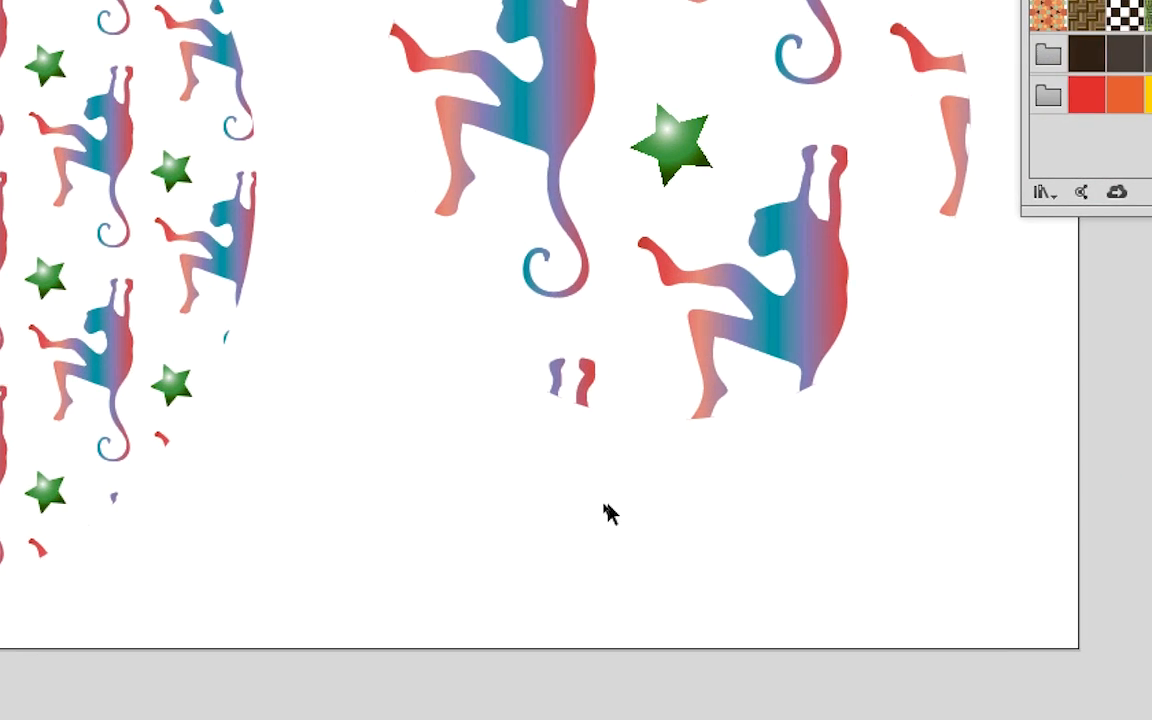
pyautogui.moveTo(650, 516); pyautogui.dragTo(150, 261)
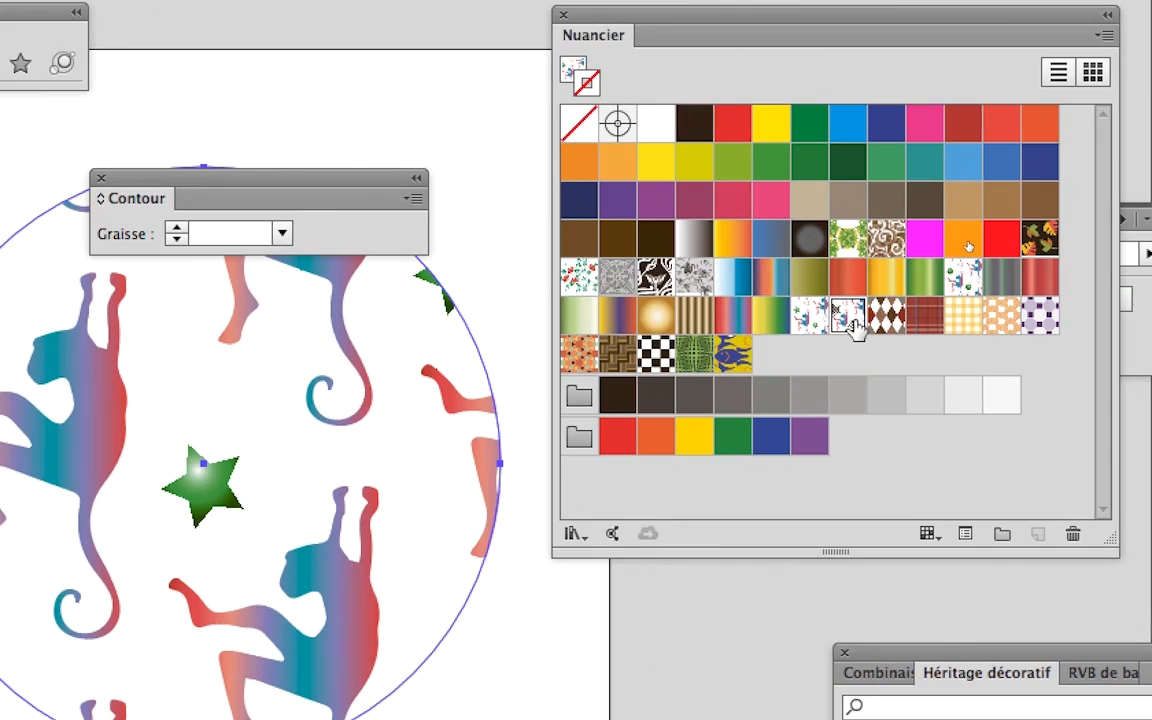
# Step: Remove the pattern stroke applied to both circles and fill them with the checkerboard-star monkey pattern swatch
pyautogui.click(855, 328)
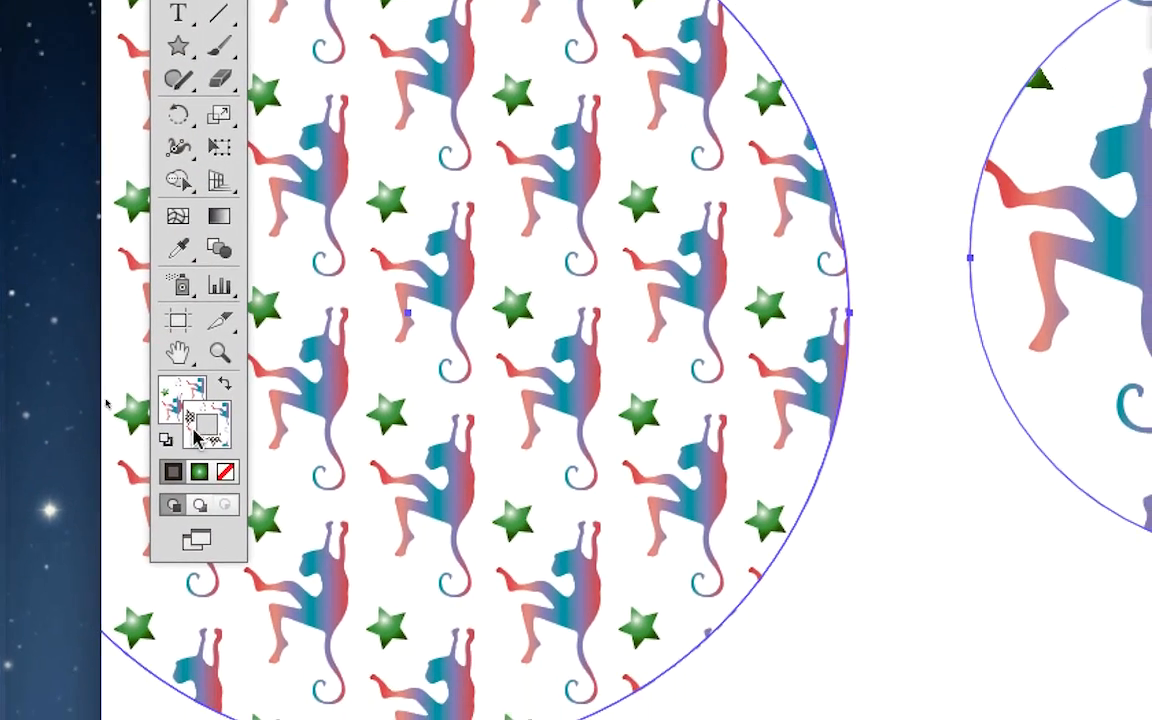
pyautogui.press('/')
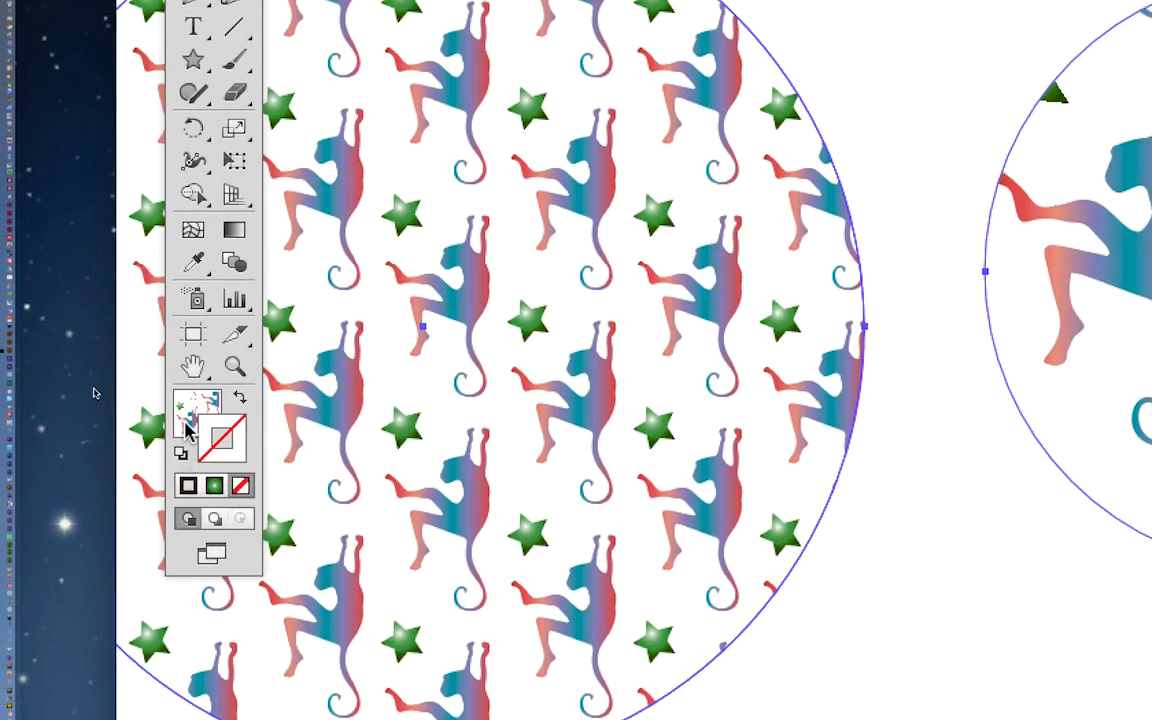
pyautogui.click(186, 392)
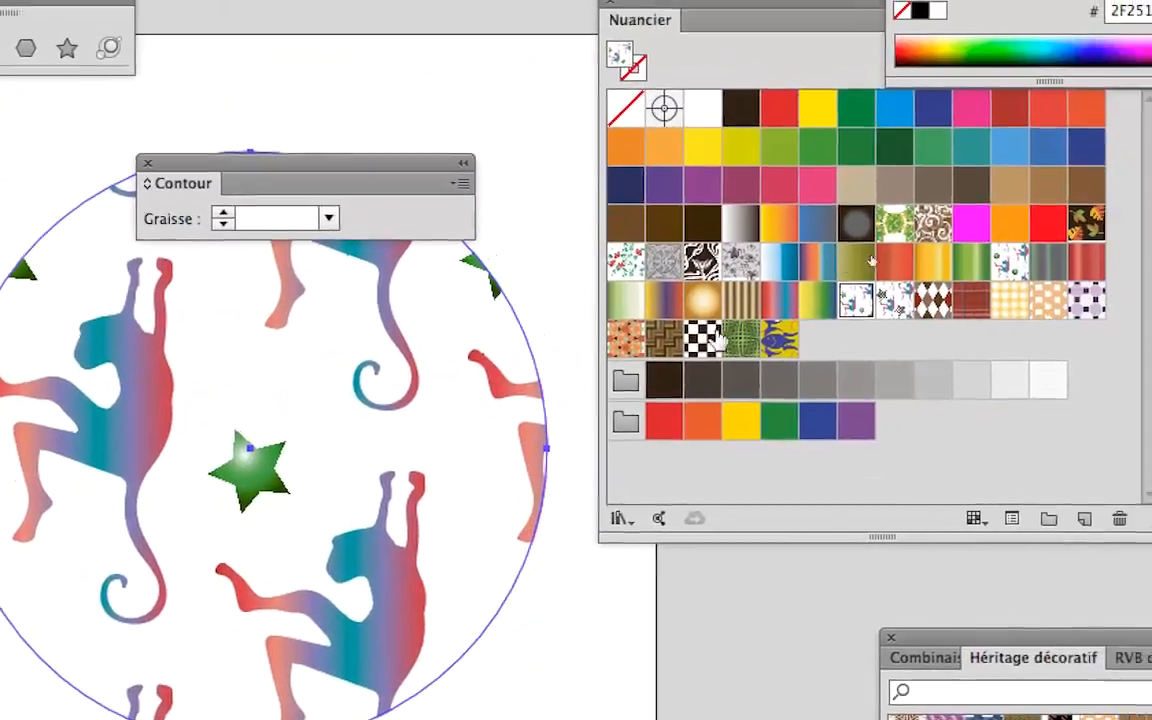
pyautogui.click(855, 300)
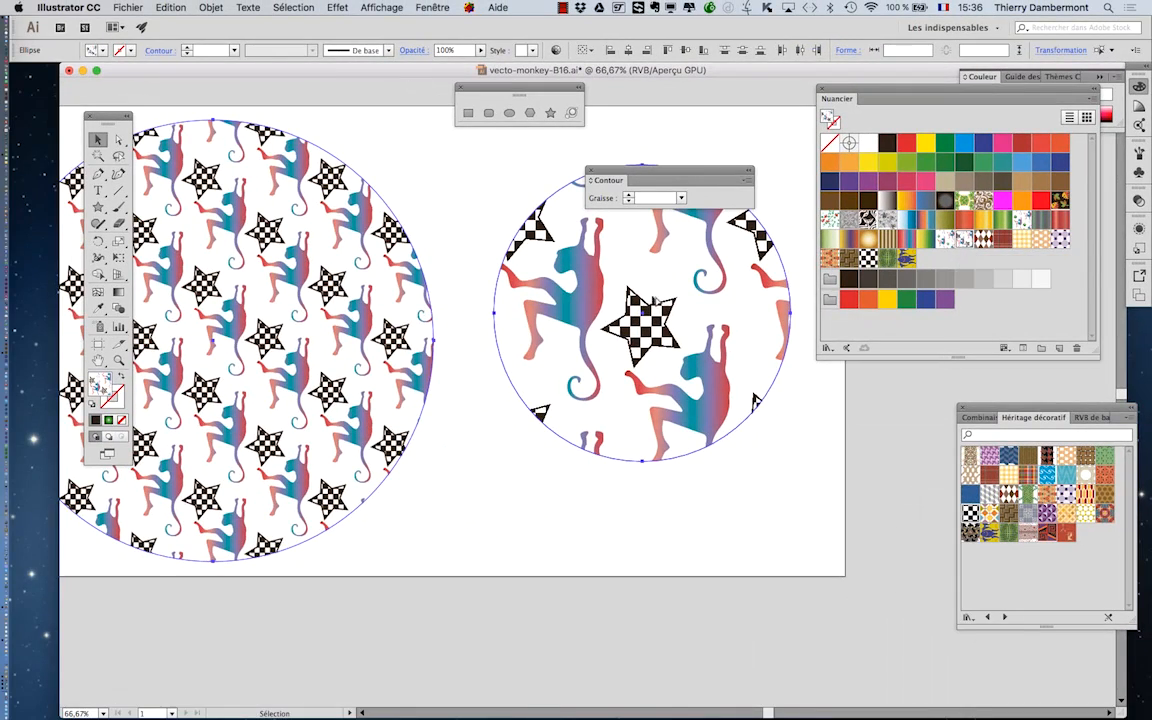
# Step: Move the Nuancier, Contour and Héritage décoratif panels clear of the two circles, and deselect the circles
pyautogui.moveTo(492, 402); pyautogui.dragTo(663, 445)
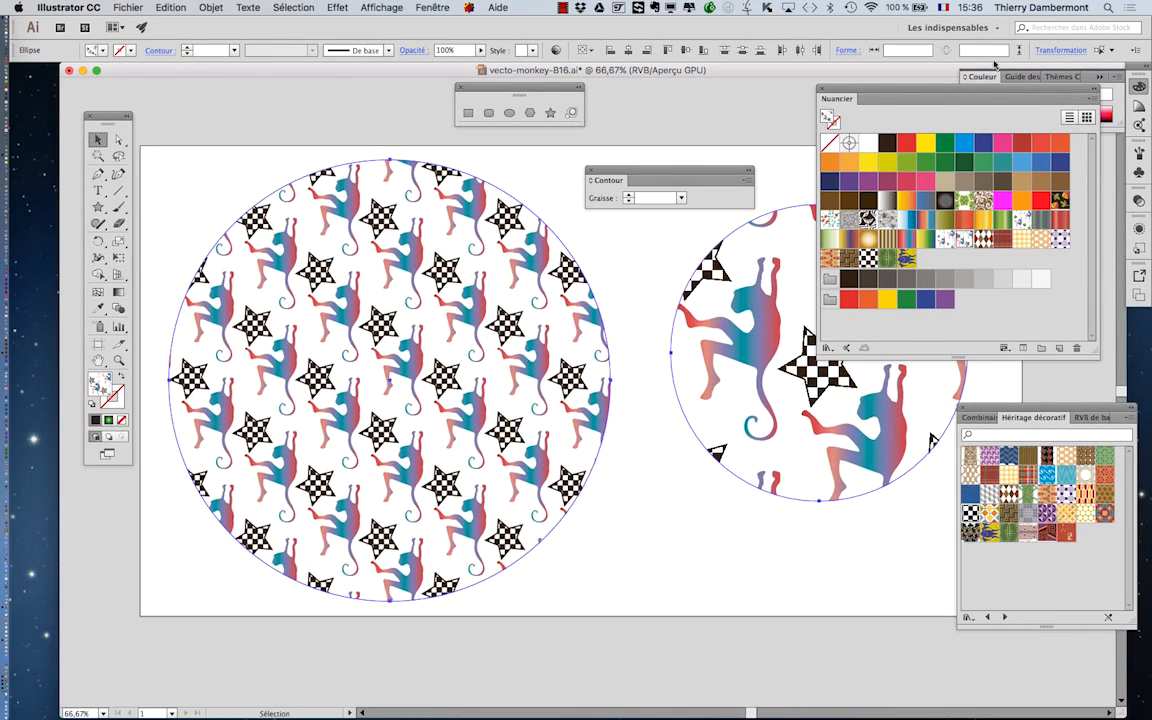
pyautogui.moveTo(879, 95); pyautogui.dragTo(779, 617)
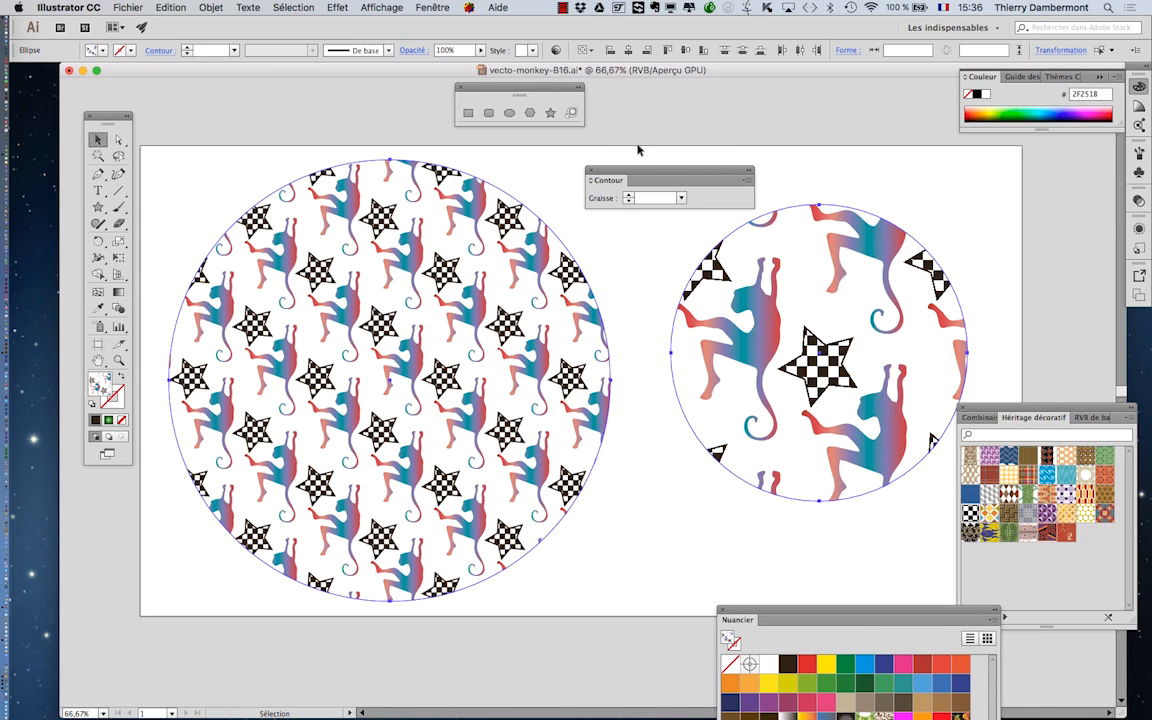
pyautogui.moveTo(643, 175); pyautogui.dragTo(697, 100)
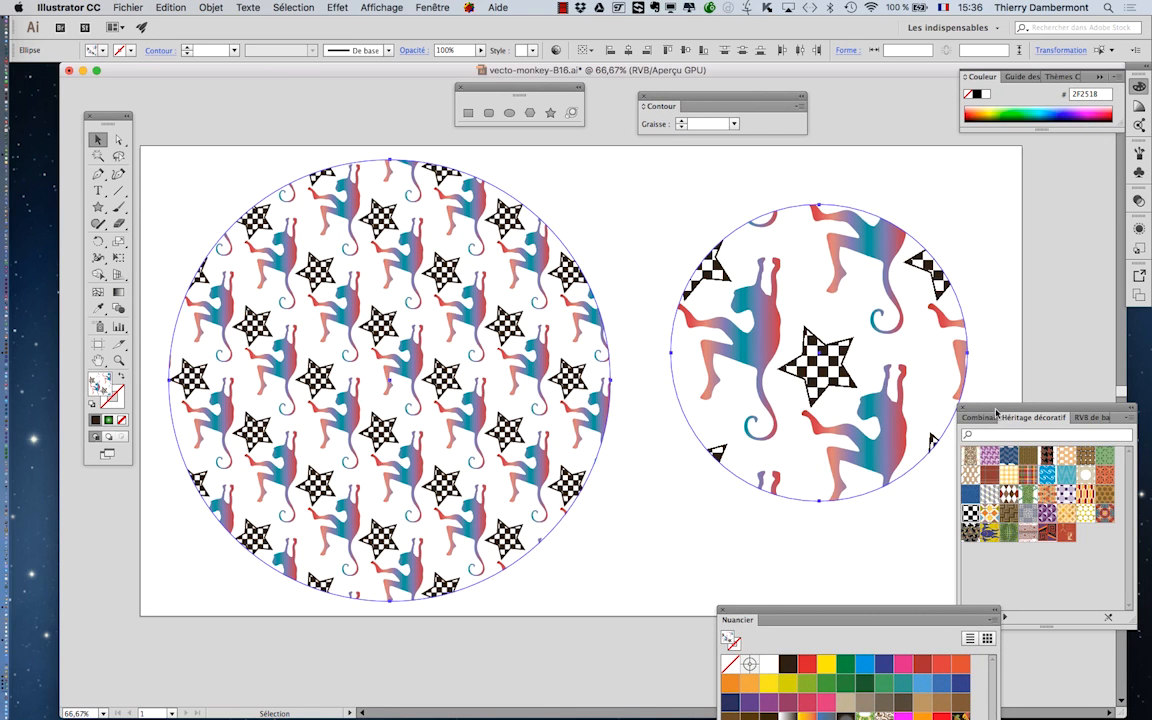
pyautogui.moveTo(996, 412); pyautogui.dragTo(1040, 402)
pyautogui.click(668, 492)
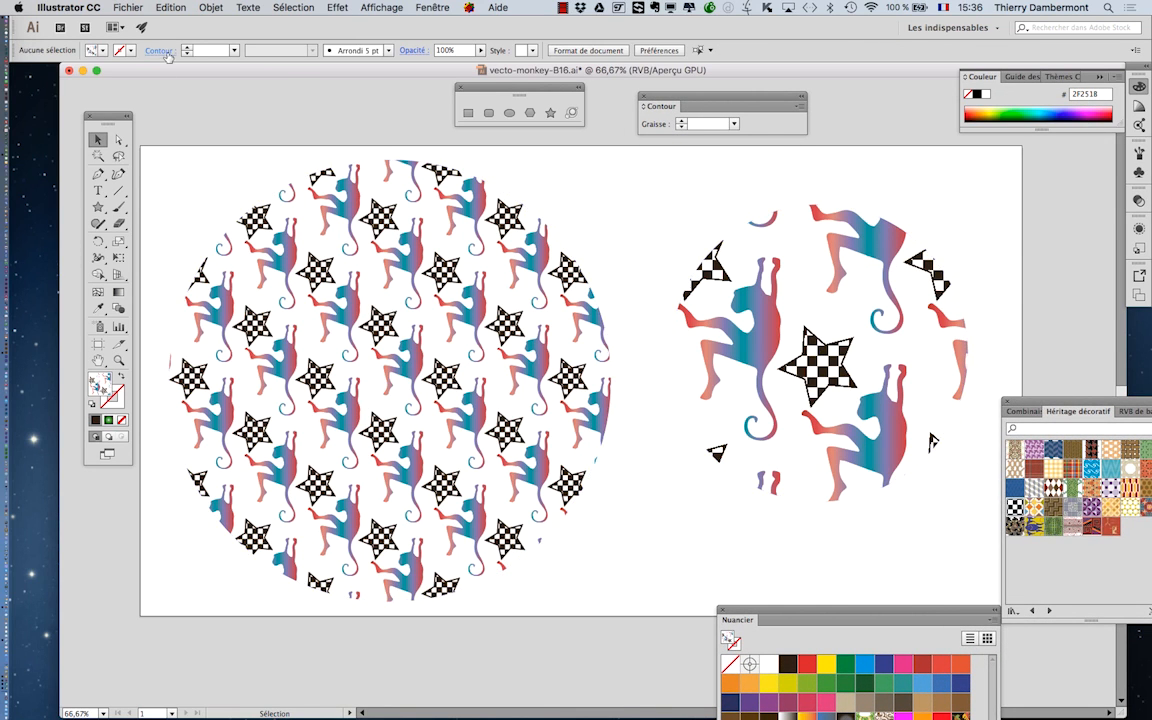